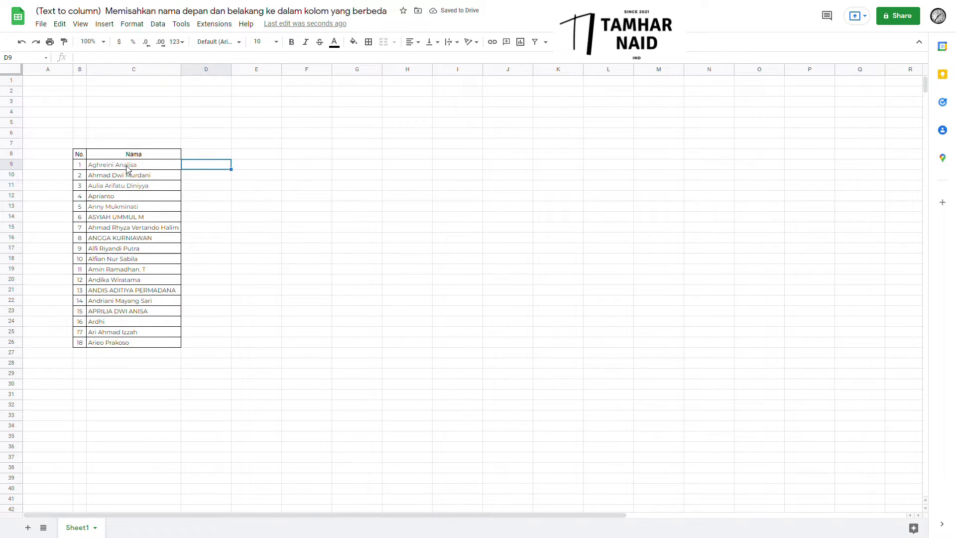
# Split the 18 names in C9:C26 to columns, leaving the separator on Detect automatically.
pyautogui.click(265, 170)
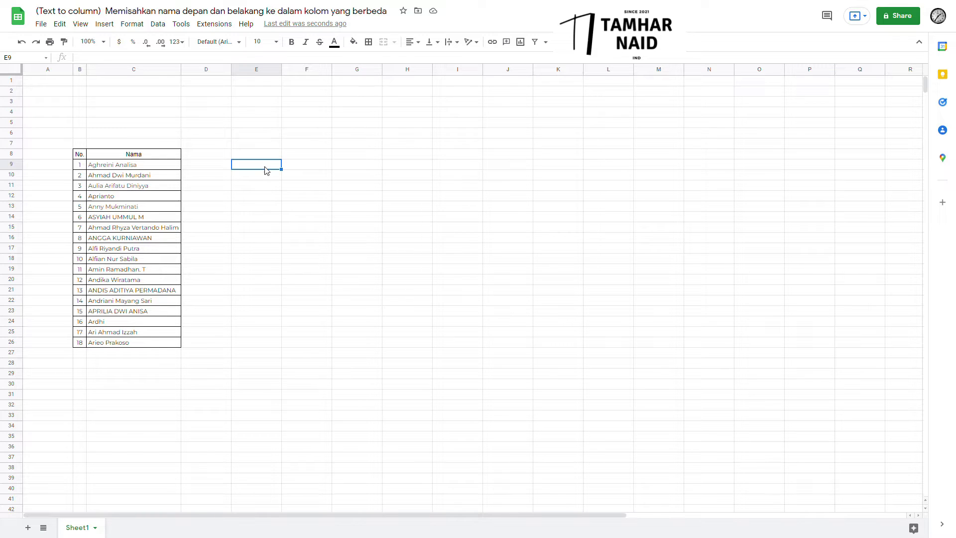
pyautogui.click(156, 170)
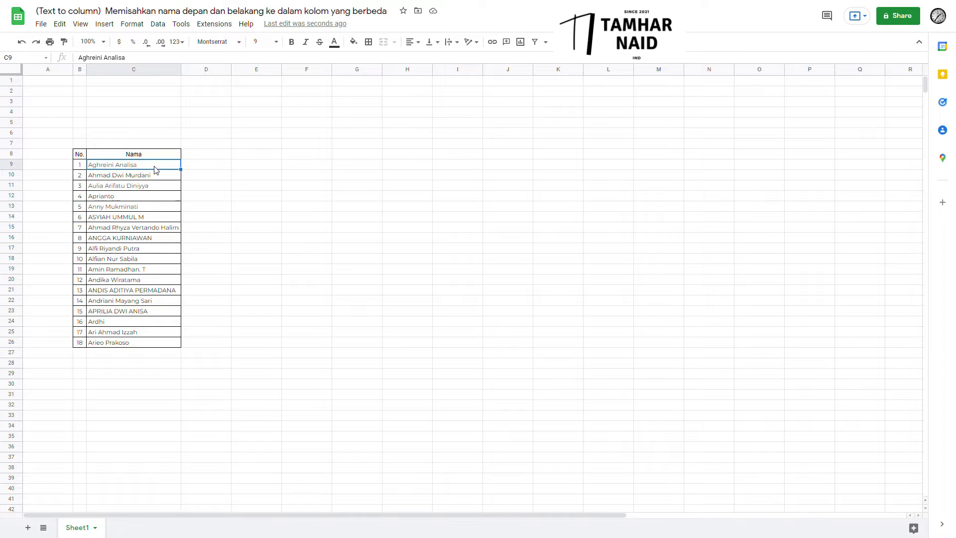
pyautogui.moveTo(97, 168); pyautogui.dragTo(124, 343)
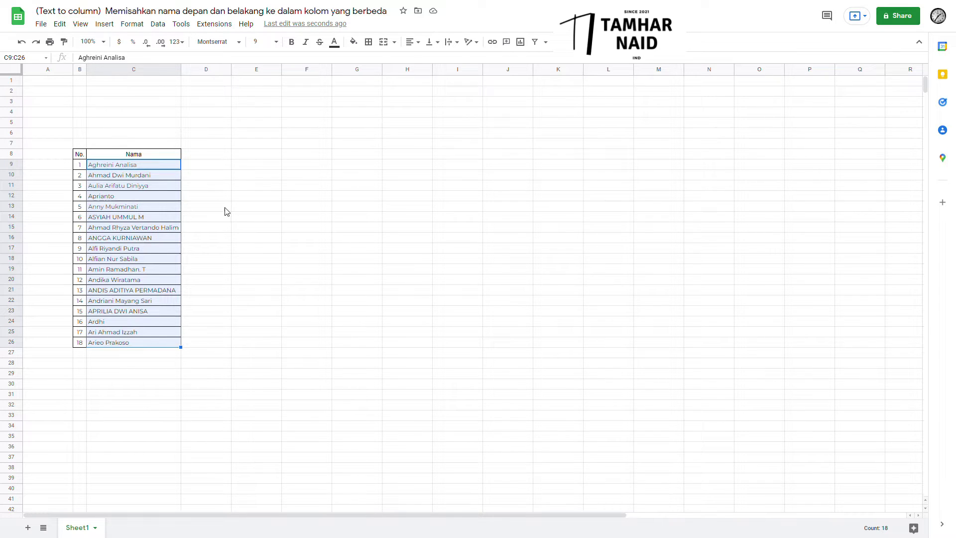
pyautogui.click(158, 24)
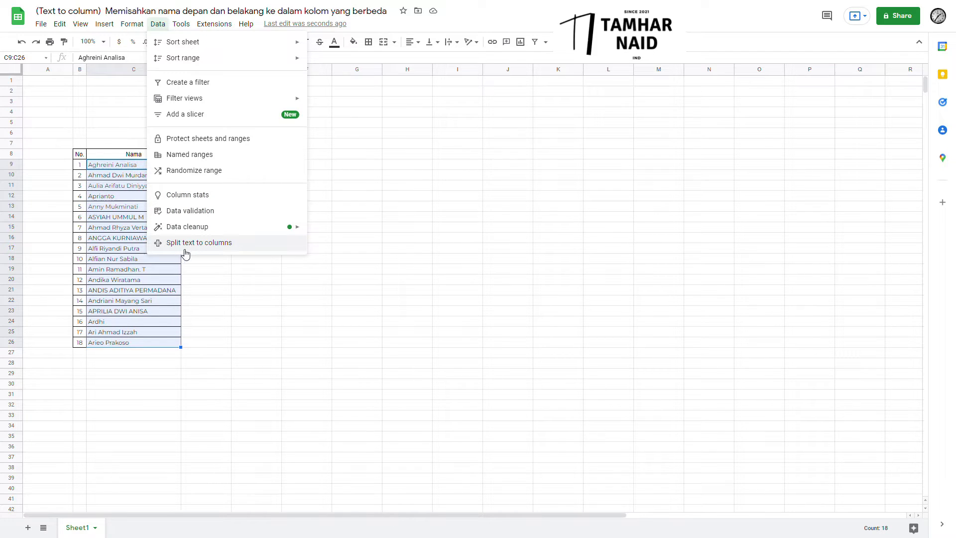
pyautogui.click(227, 253)
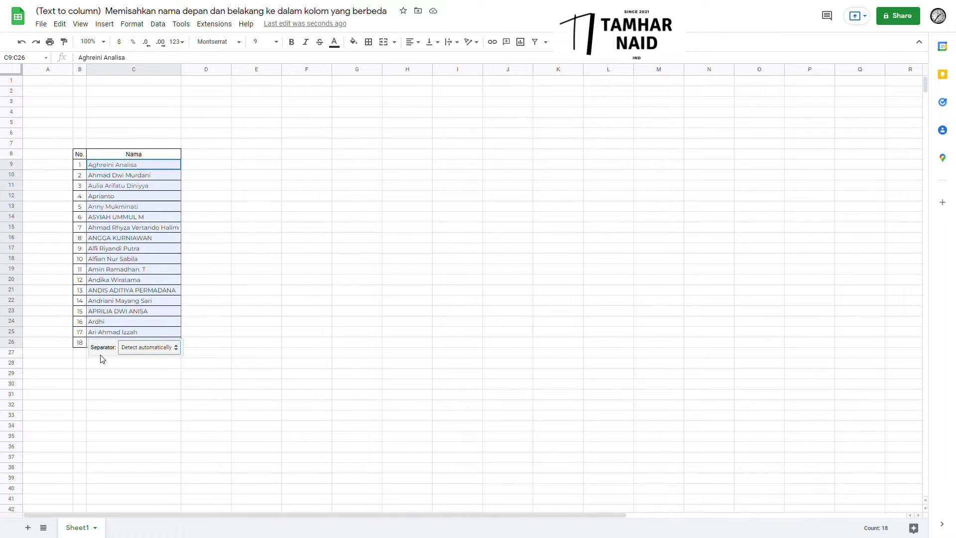
# Change the split separator to Space so the name words spread across columns C to F.
pyautogui.click(175, 351)
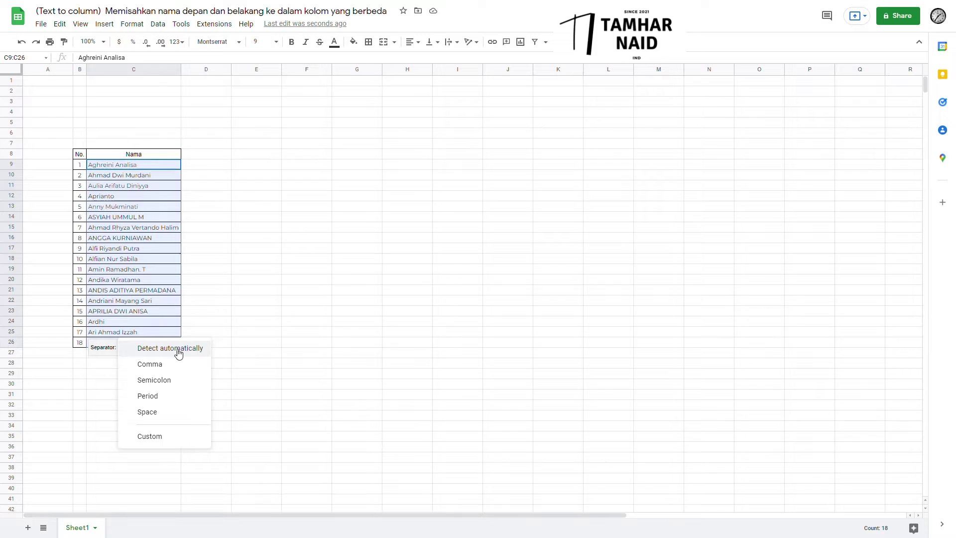
pyautogui.click(167, 417)
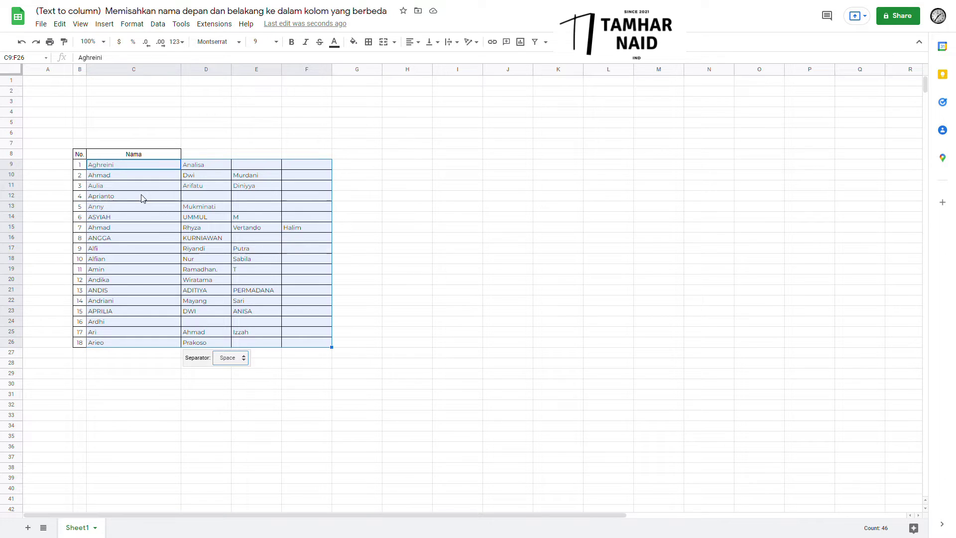
pyautogui.click(116, 167)
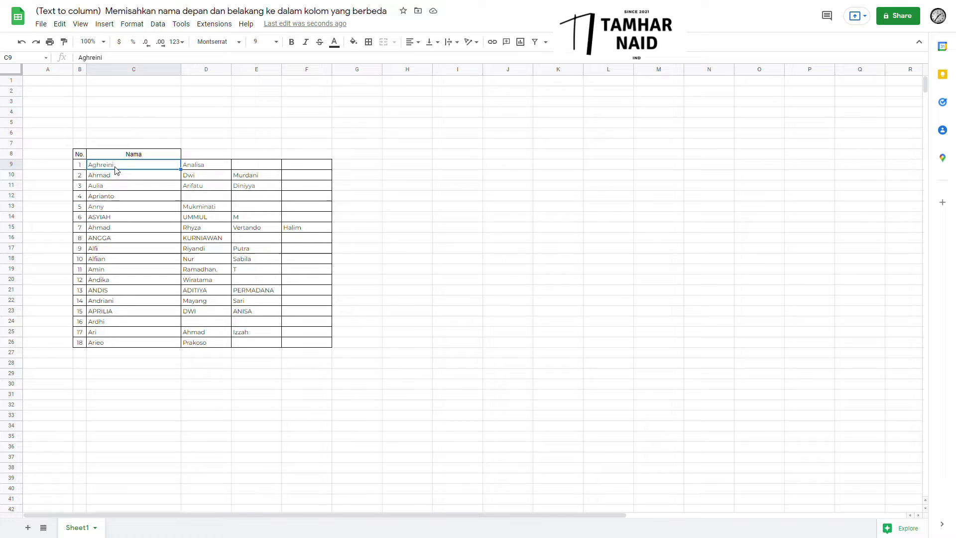
# Select the split-off name words in columns D and E for clearing.
pyautogui.click(200, 172)
pyautogui.press('Down')
pyautogui.press('Right')
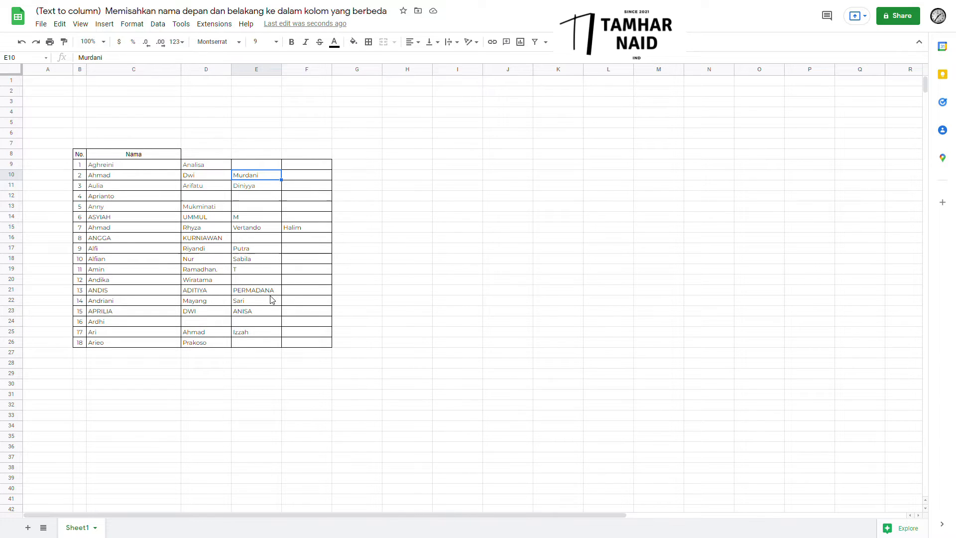
pyautogui.moveTo(198, 165); pyautogui.dragTo(209, 343)
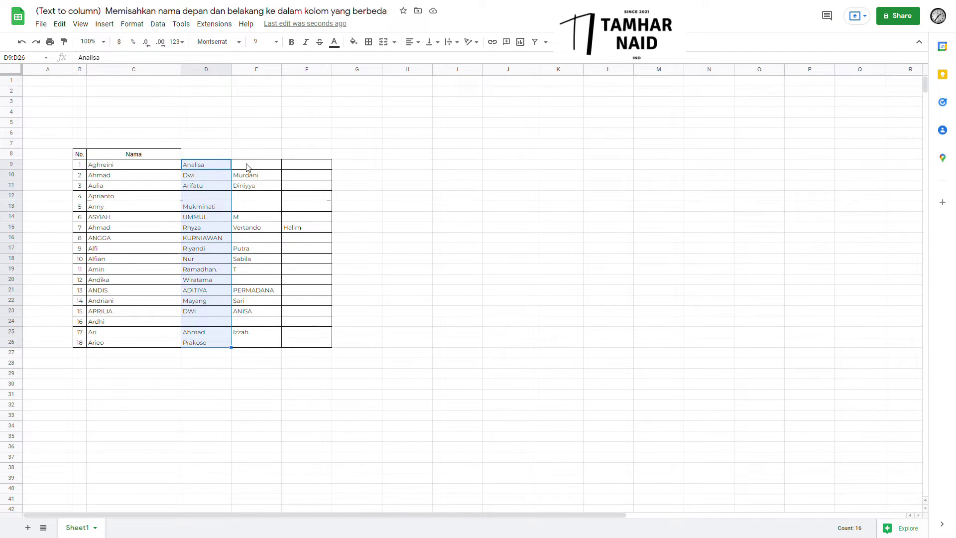
pyautogui.moveTo(248, 166); pyautogui.dragTo(248, 333)
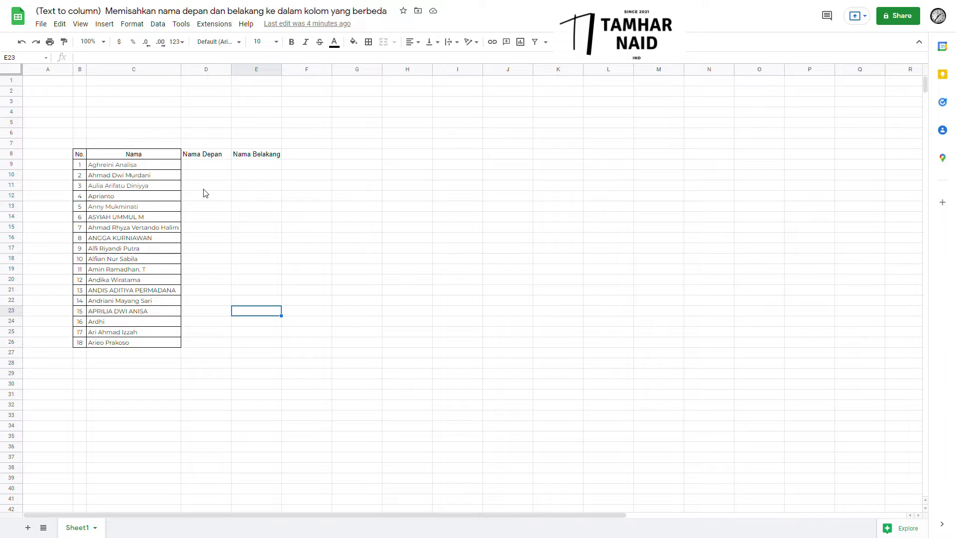
pyautogui.click(208, 170)
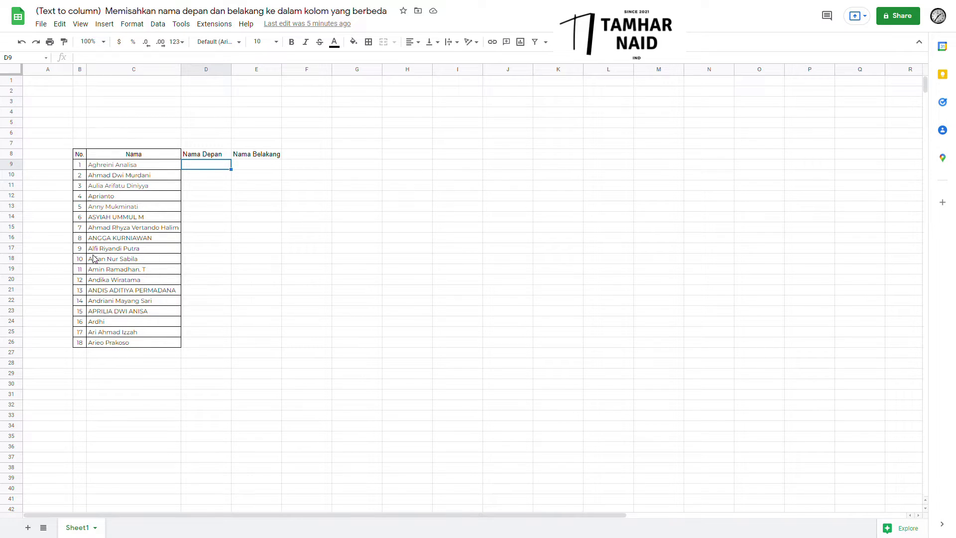
pyautogui.click(267, 164)
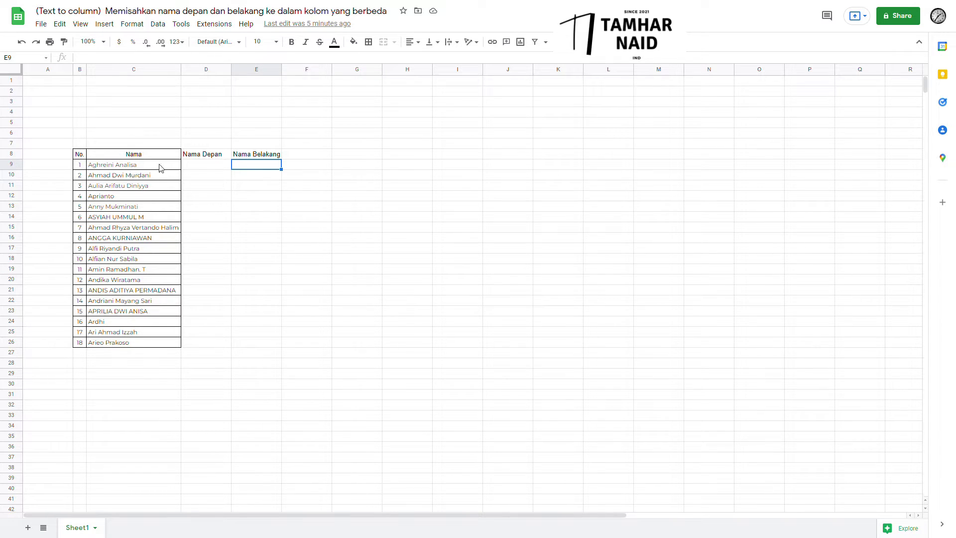
pyautogui.click(209, 166)
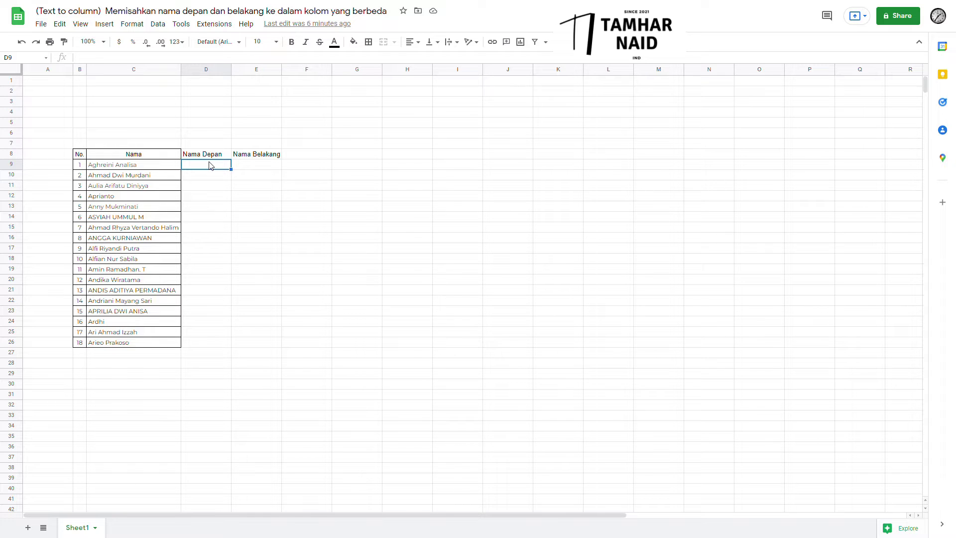
pyautogui.write('=')
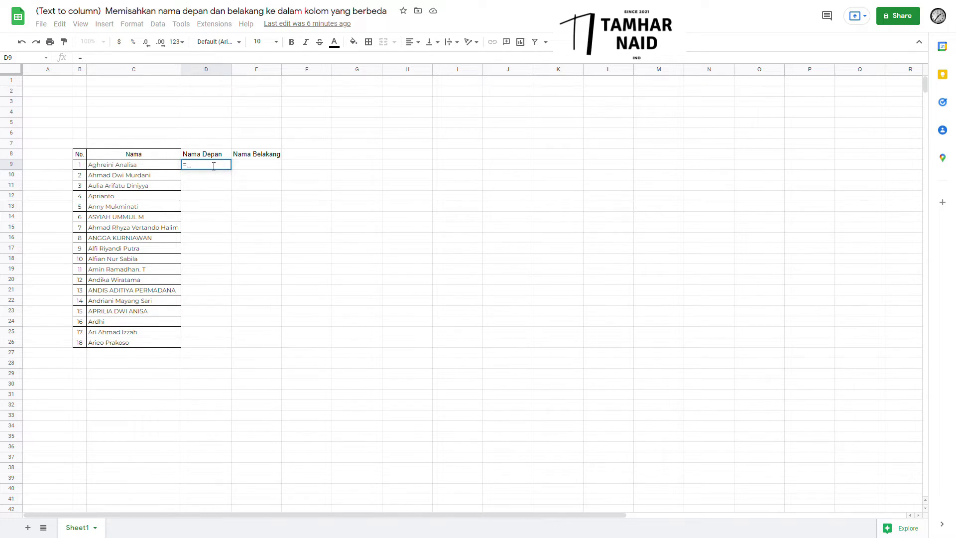
pyautogui.write('ind')
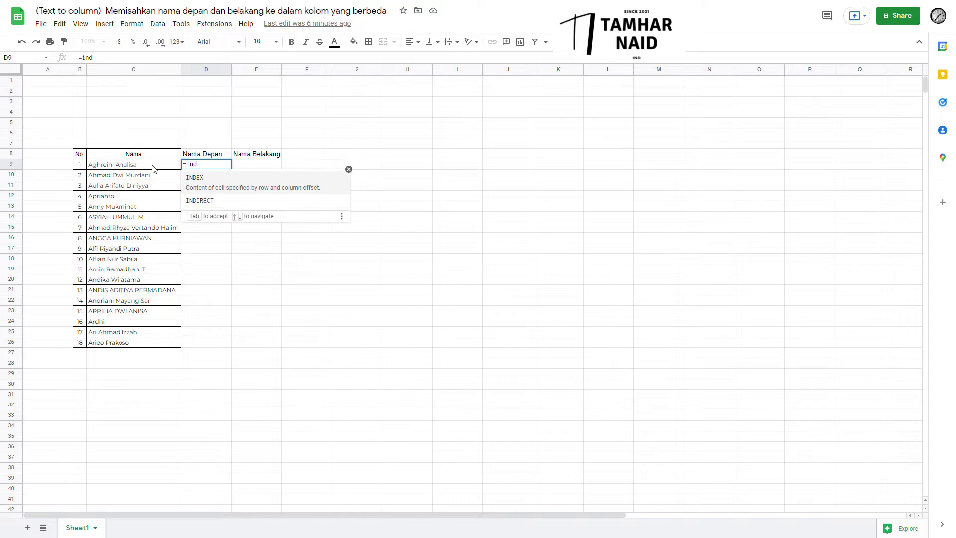
pyautogui.write('e')
pyautogui.press('Tab')
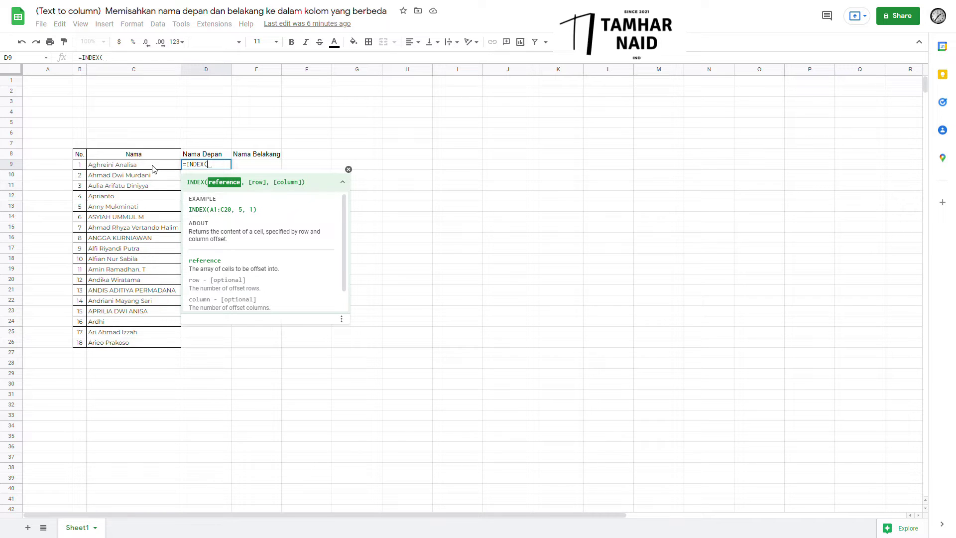
pyautogui.write('S')
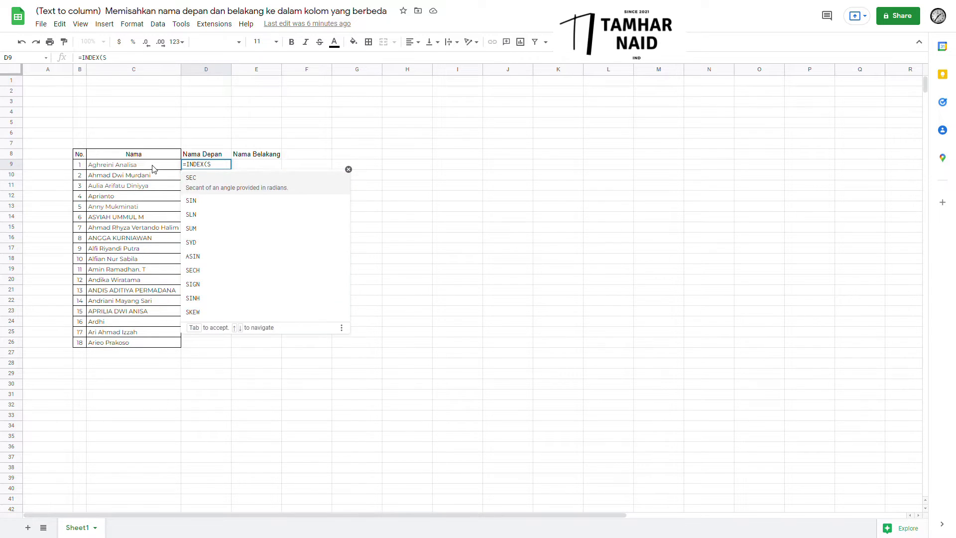
pyautogui.write('P')
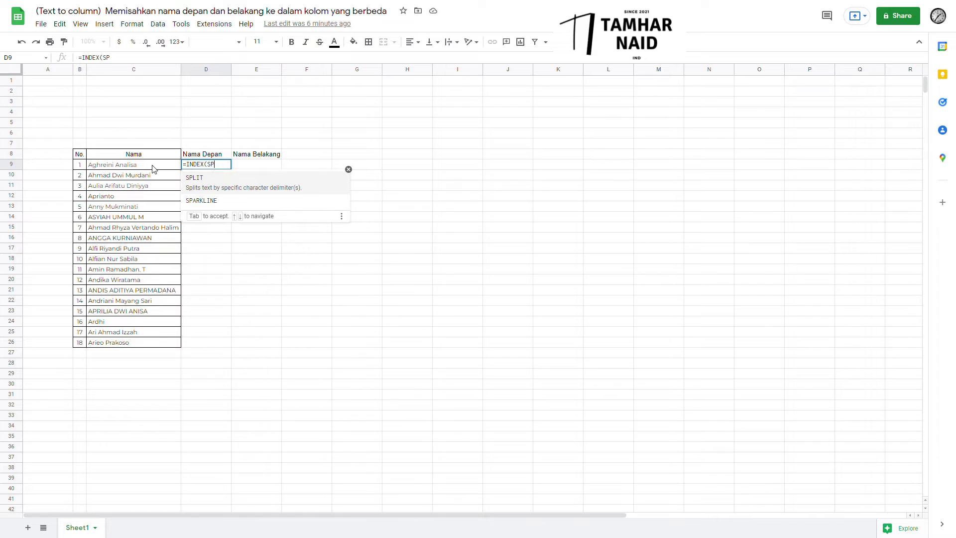
pyautogui.click(236, 188)
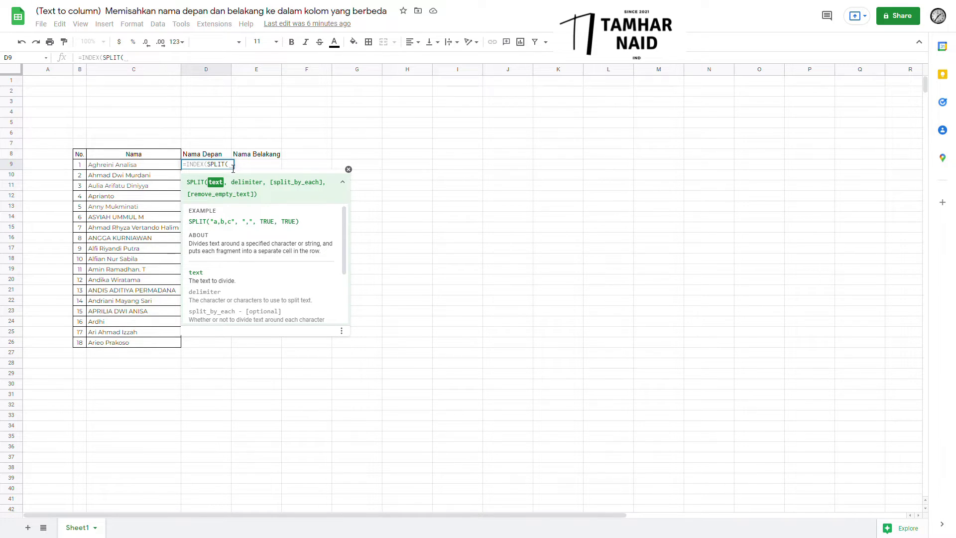
pyautogui.click(167, 168)
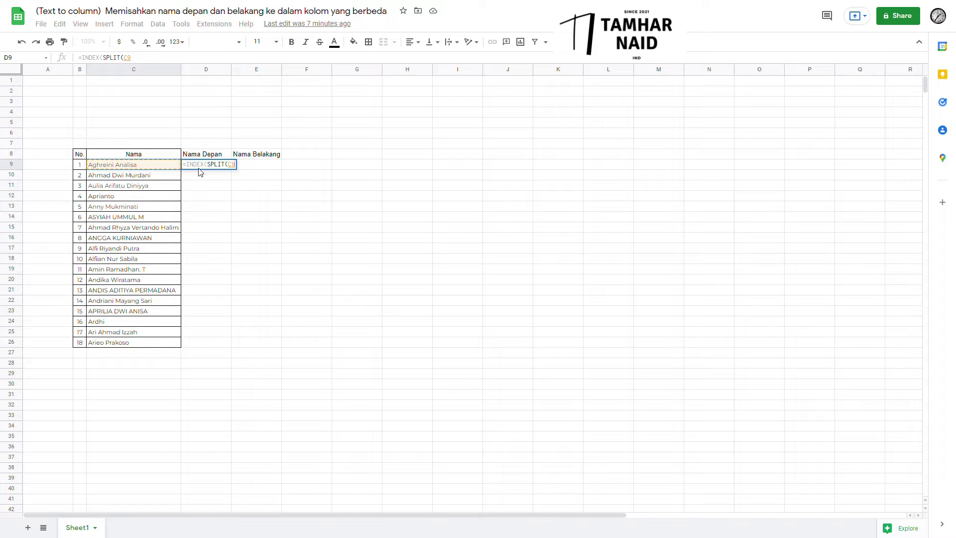
pyautogui.write(',')
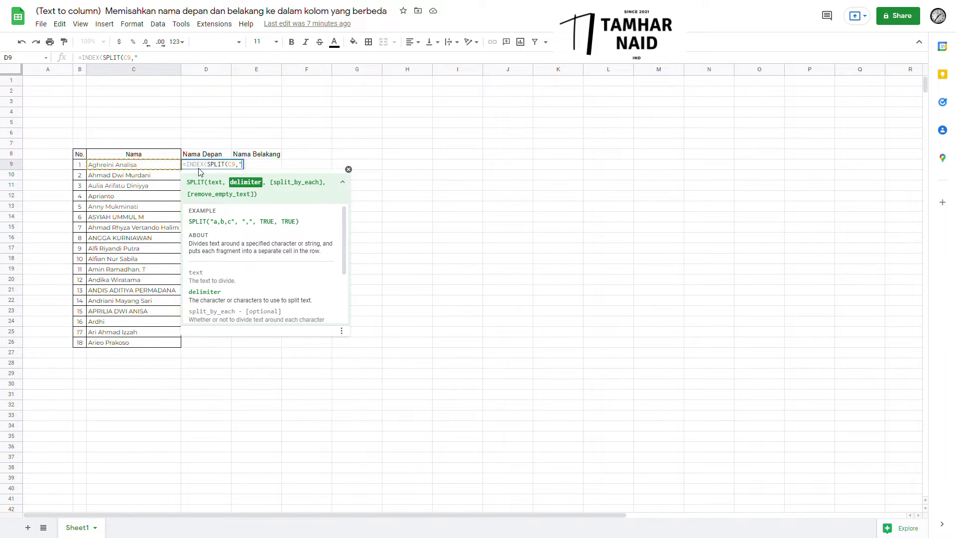
pyautogui.write('""')
pyautogui.write(')')
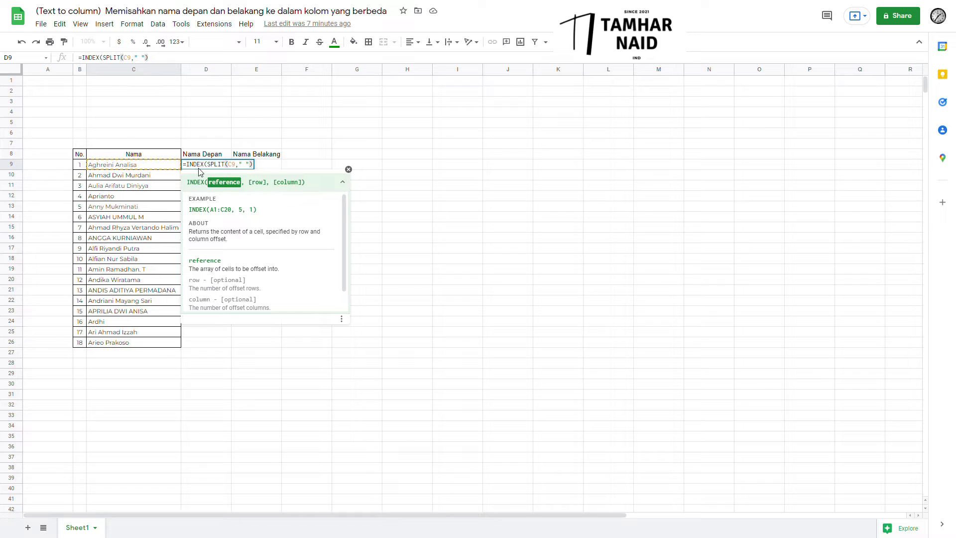
pyautogui.write(',')
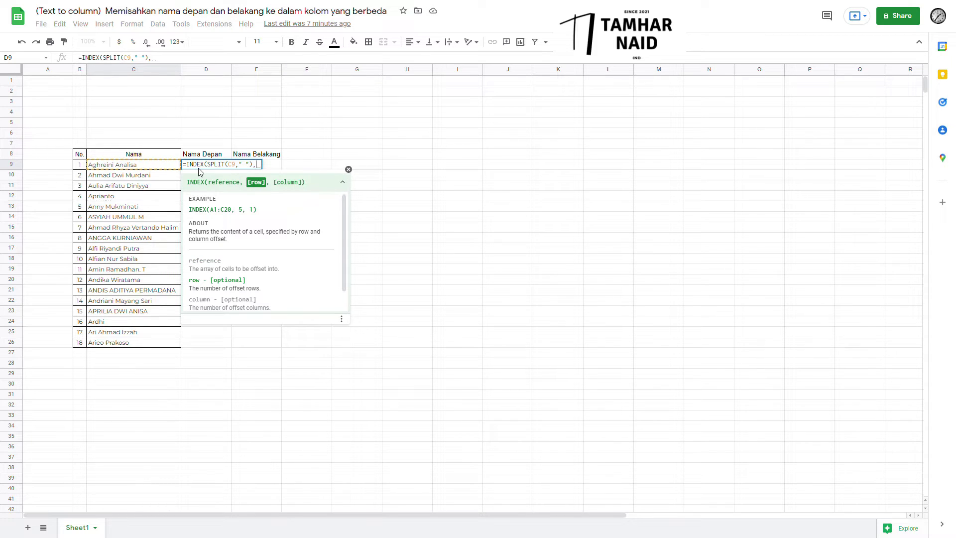
pyautogui.write('1,1')
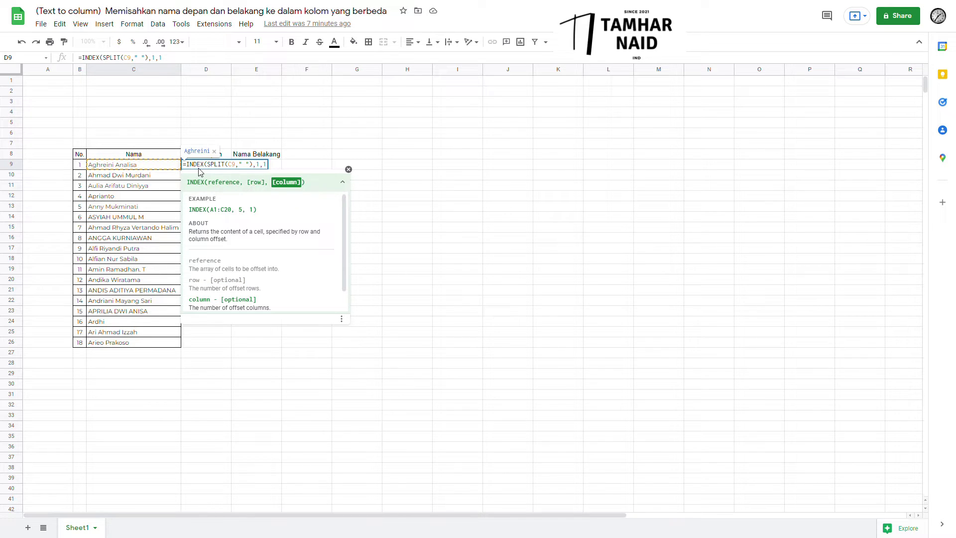
pyautogui.write(')')
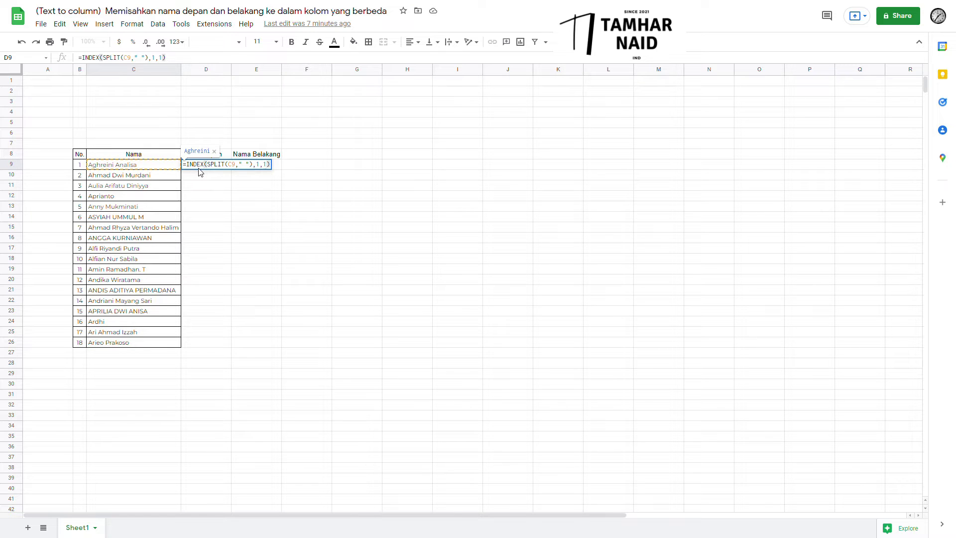
pyautogui.press('Return')
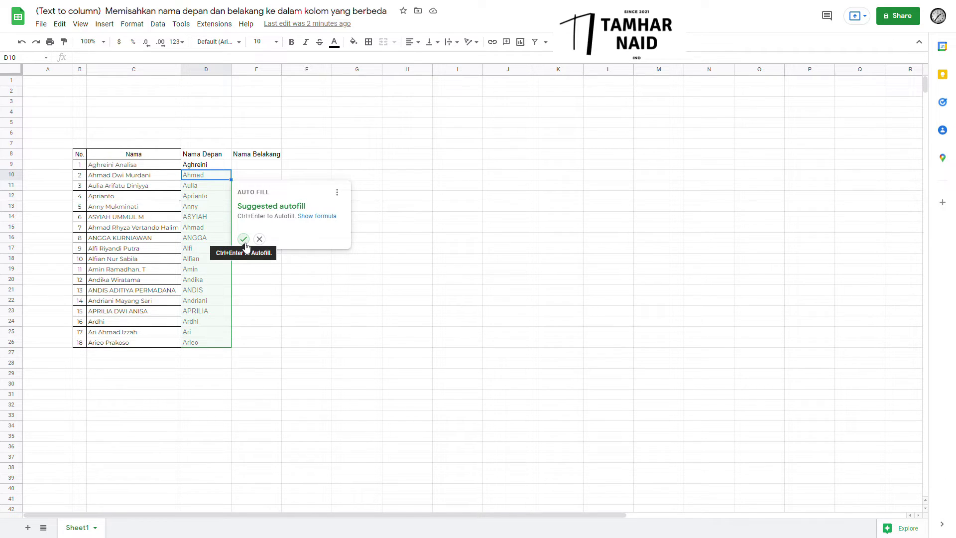
# Autofill the first-name formula down column D from D9 to D26.
pyautogui.click(244, 240)
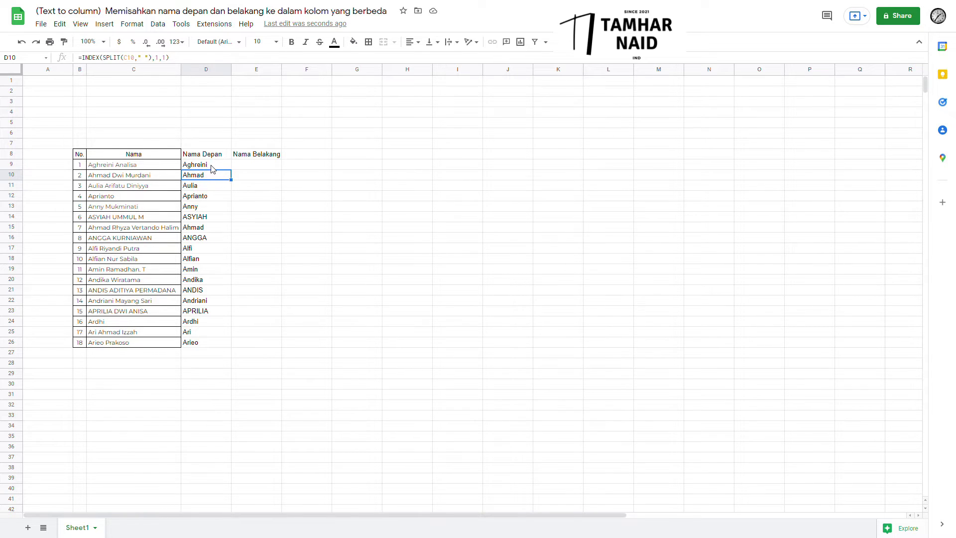
pyautogui.click(212, 166)
pyautogui.hotkey('ctrl', 'shift', 'Down')
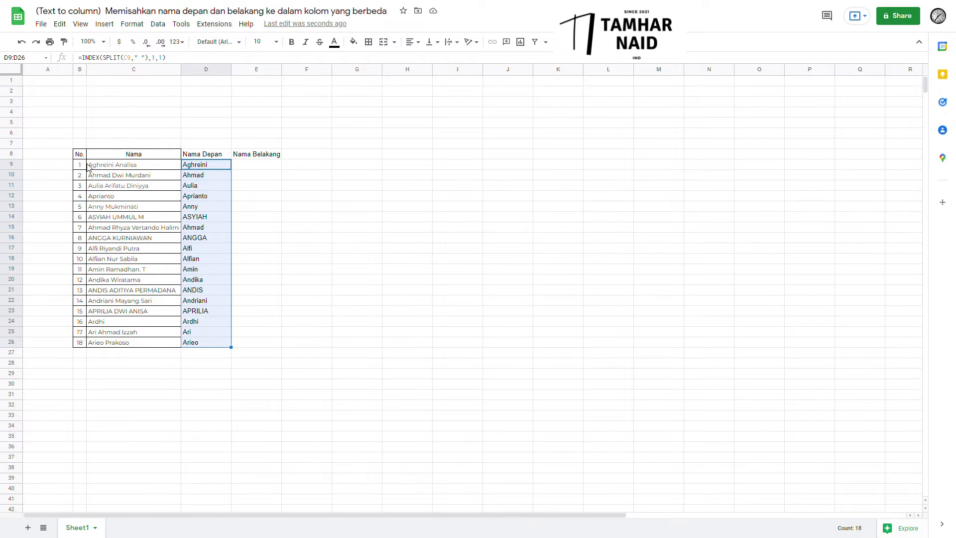
pyautogui.click(273, 171)
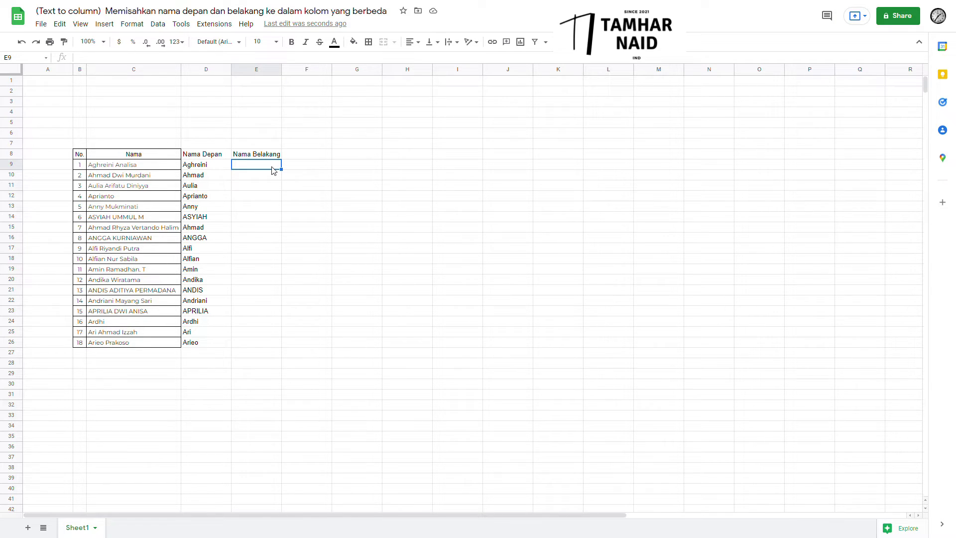
# Enter an INDEX(SPLIT(C9," ")) last-name formula with column 3 in E9, which returns #ERROR!
pyautogui.write('=')
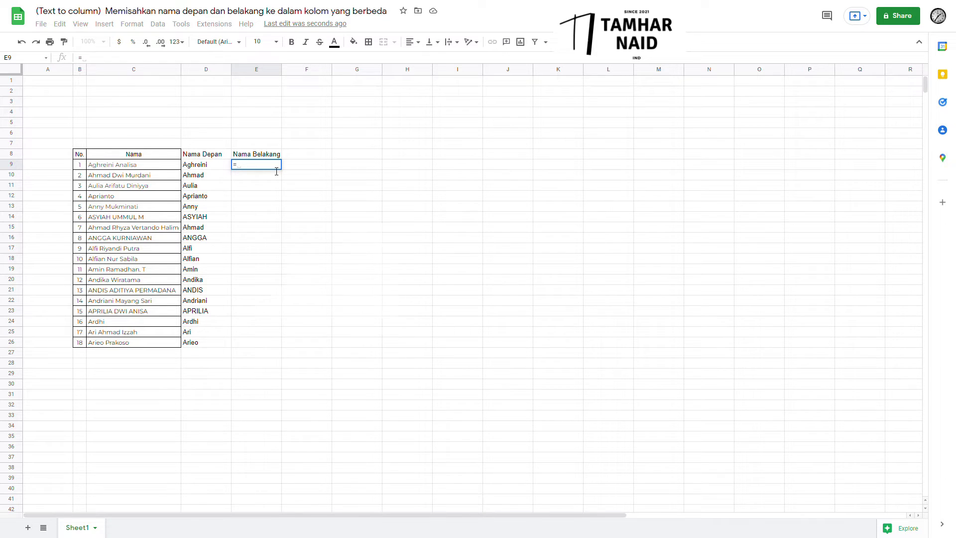
pyautogui.write('index')
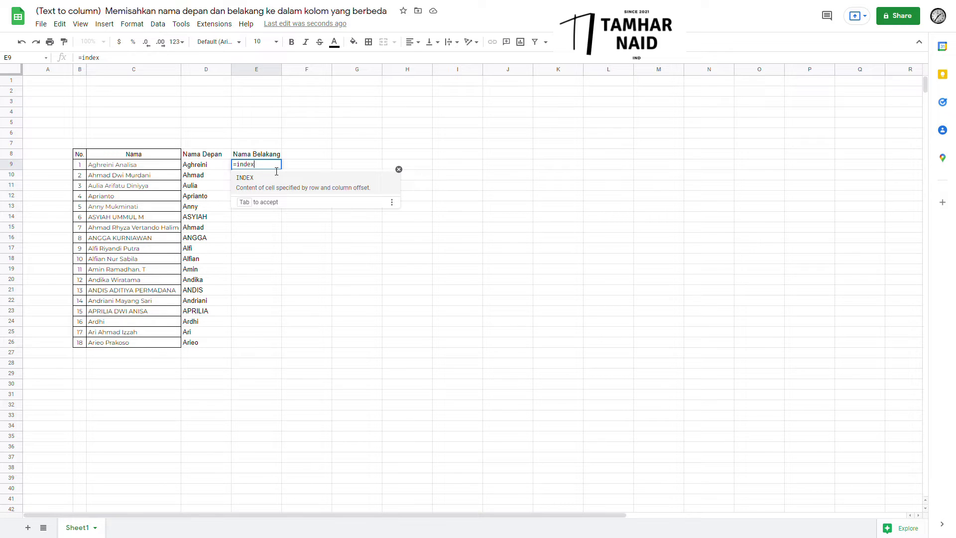
pyautogui.write('(s')
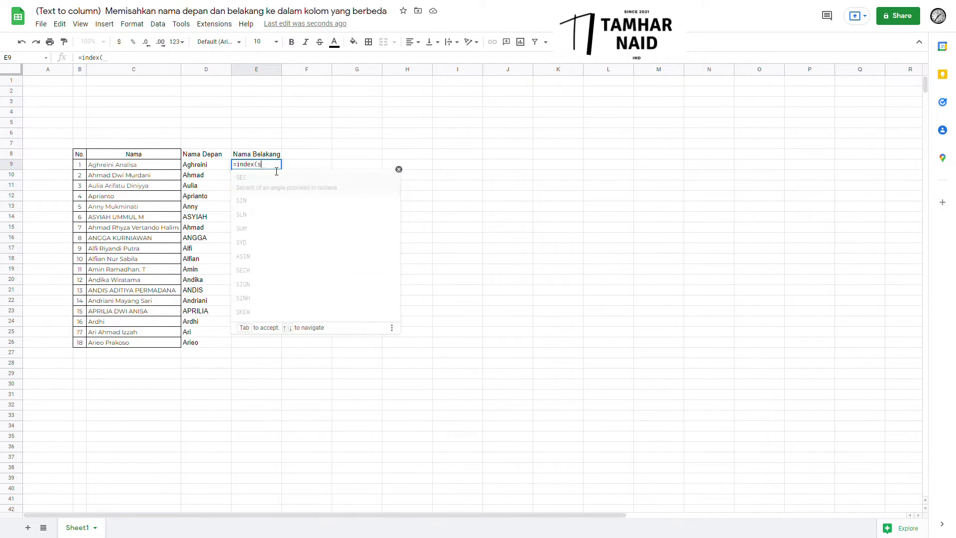
pyautogui.write('pli')
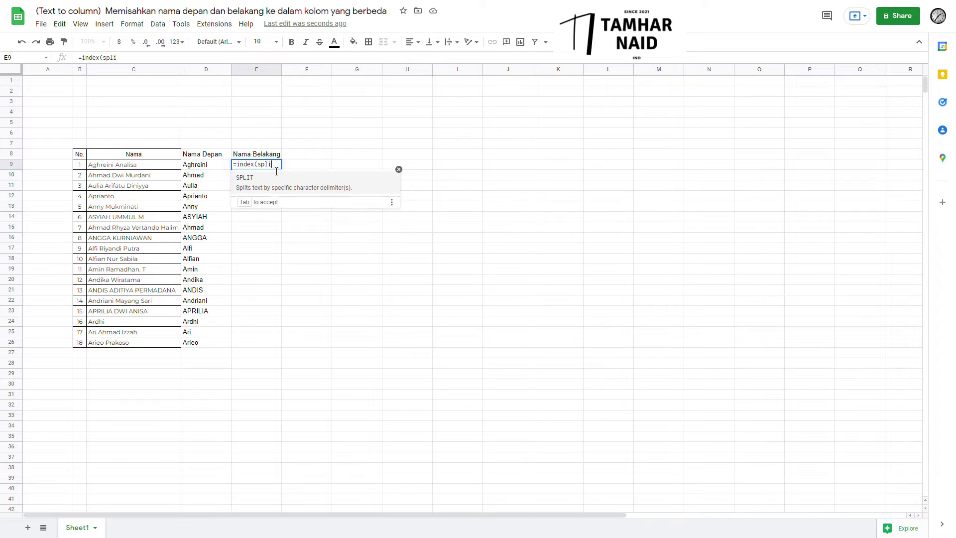
pyautogui.press('Tab')
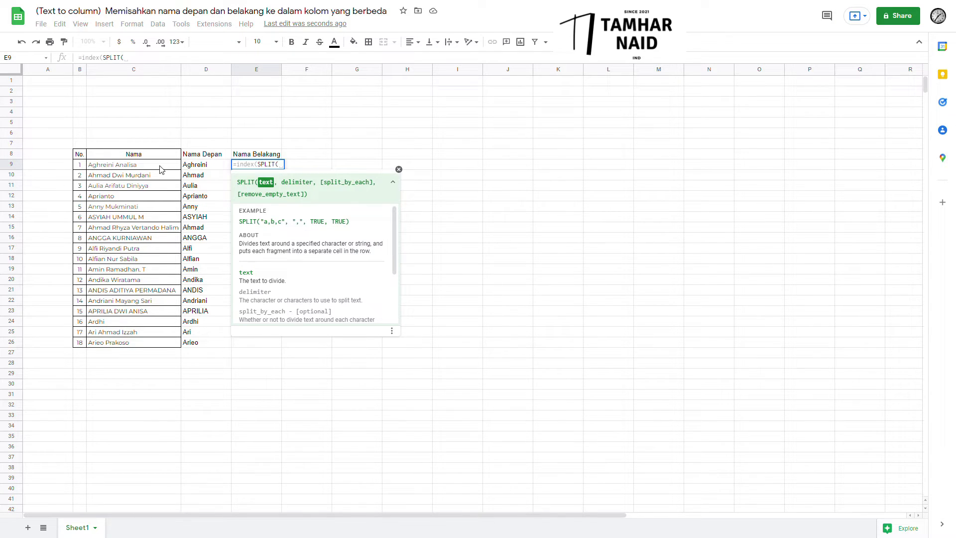
pyautogui.click(125, 167)
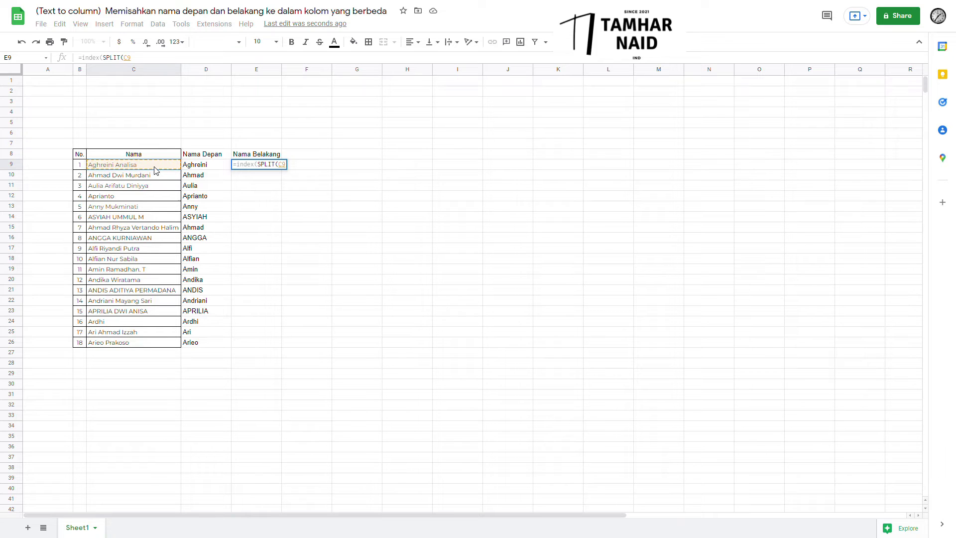
pyautogui.write(',')
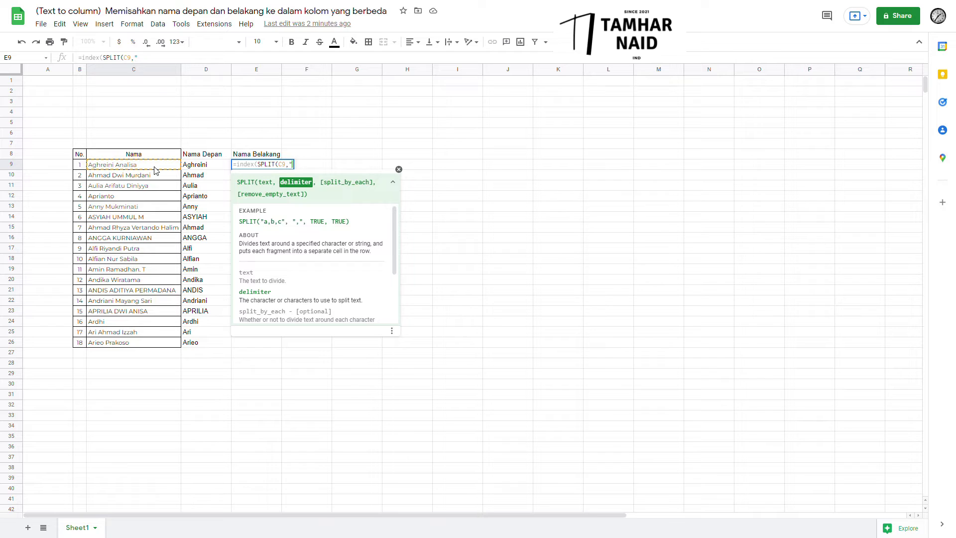
pyautogui.write('"" )')
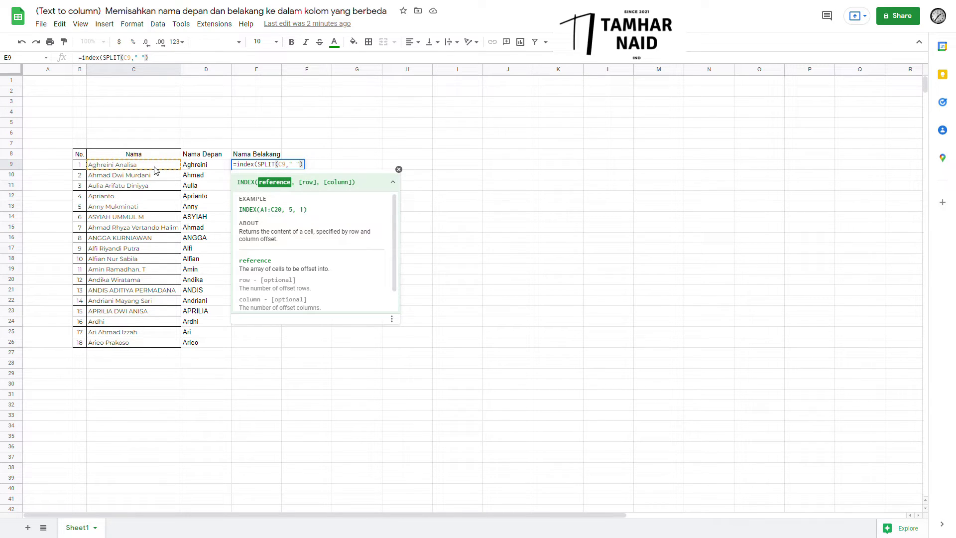
pyautogui.write('1,')
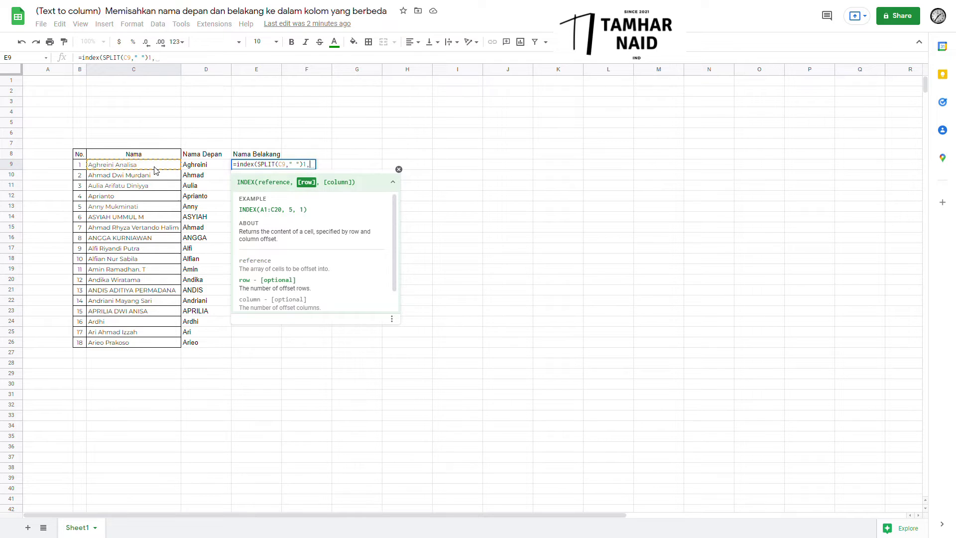
pyautogui.write('3')
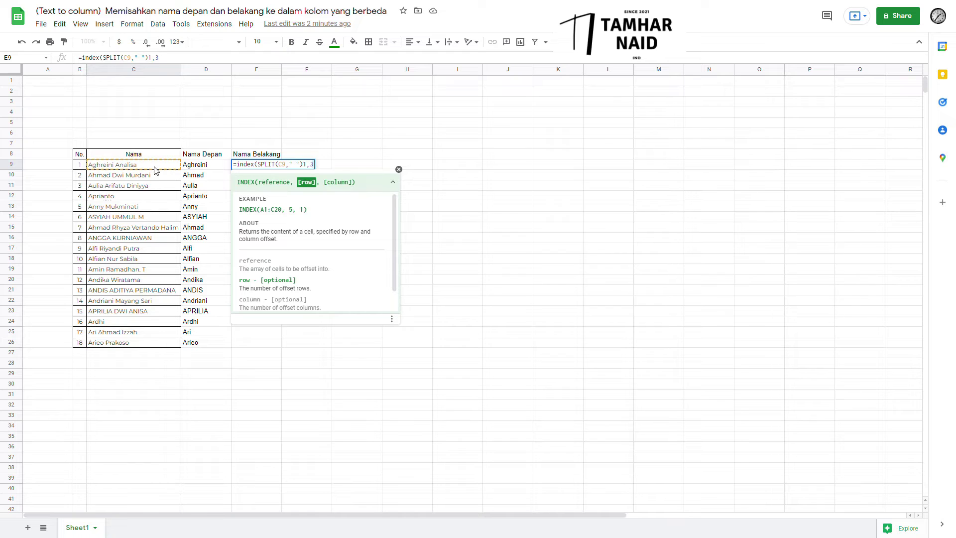
pyautogui.write(')')
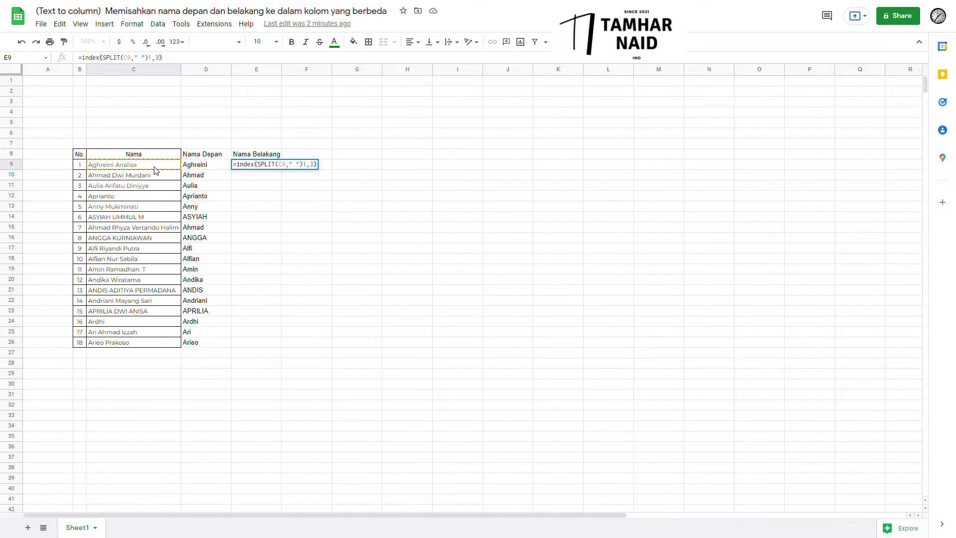
pyautogui.press('Return')
pyautogui.press('Up')
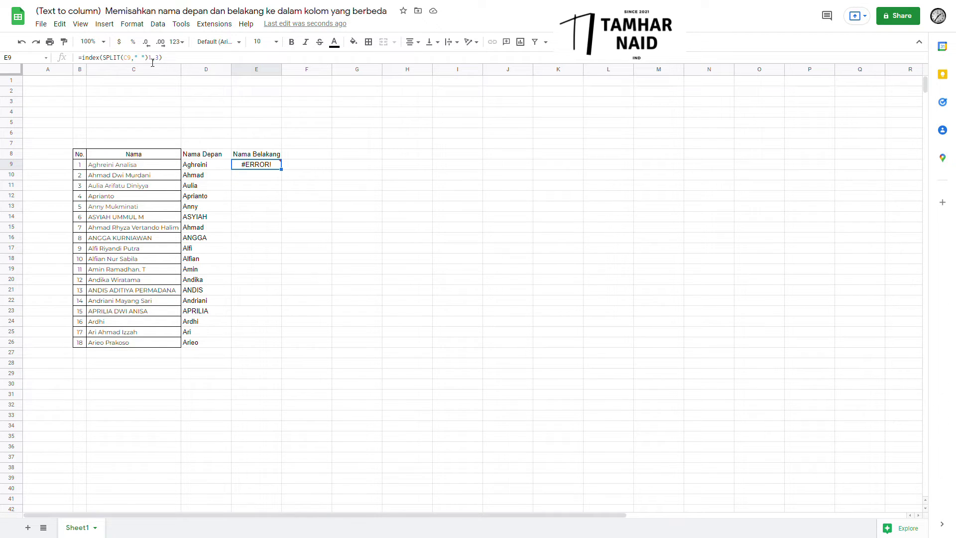
# Add the missing comma to E9's formula and read the error explanation.
pyautogui.click(152, 61)
pyautogui.write(',')
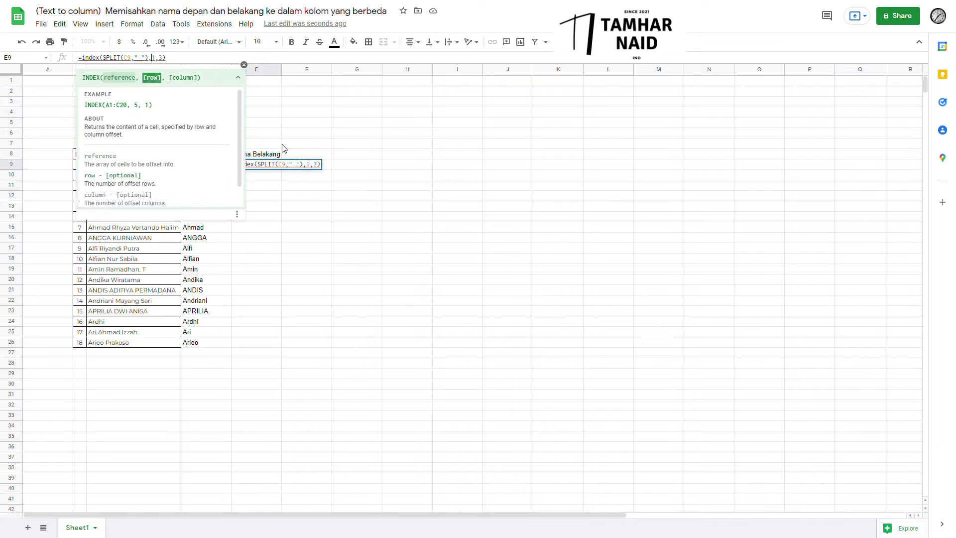
pyautogui.press('Return')
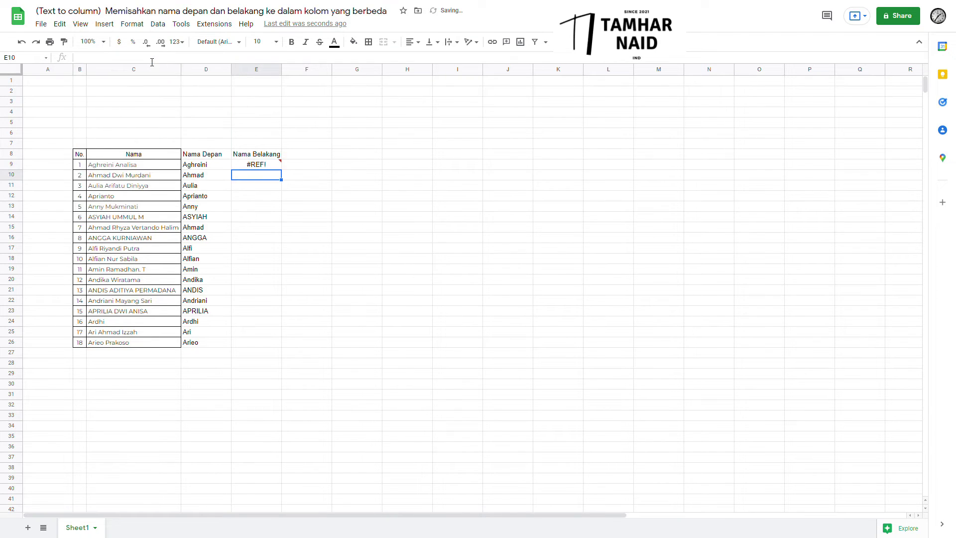
pyautogui.press('Up')
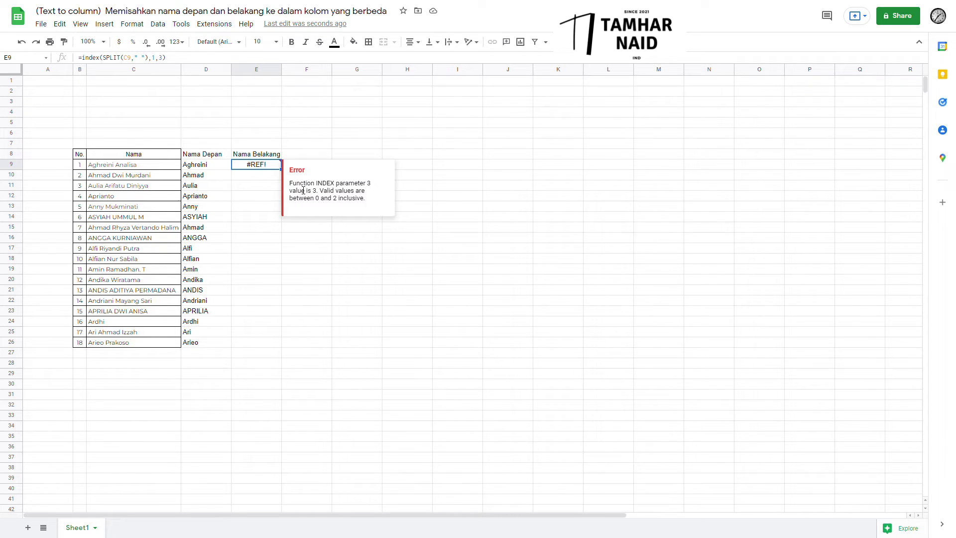
pyautogui.moveTo(333, 186); pyautogui.dragTo(367, 190)
pyautogui.moveTo(290, 186); pyautogui.dragTo(301, 188)
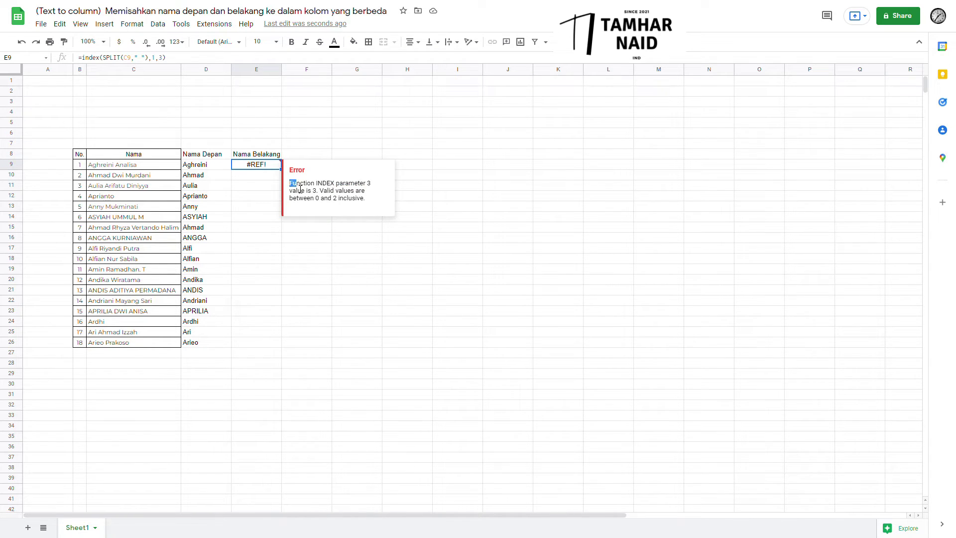
pyautogui.click(144, 166)
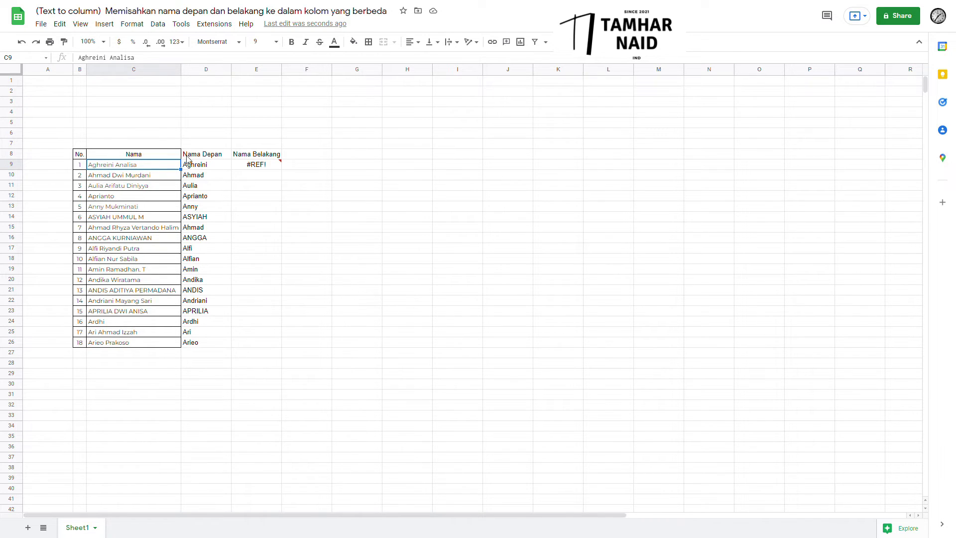
pyautogui.click(253, 158)
pyautogui.click(253, 164)
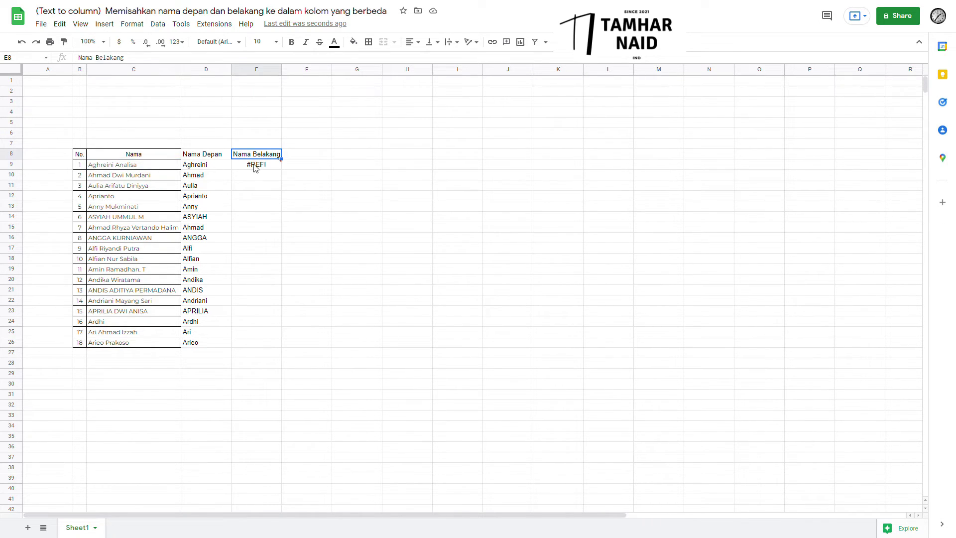
pyautogui.click(165, 59)
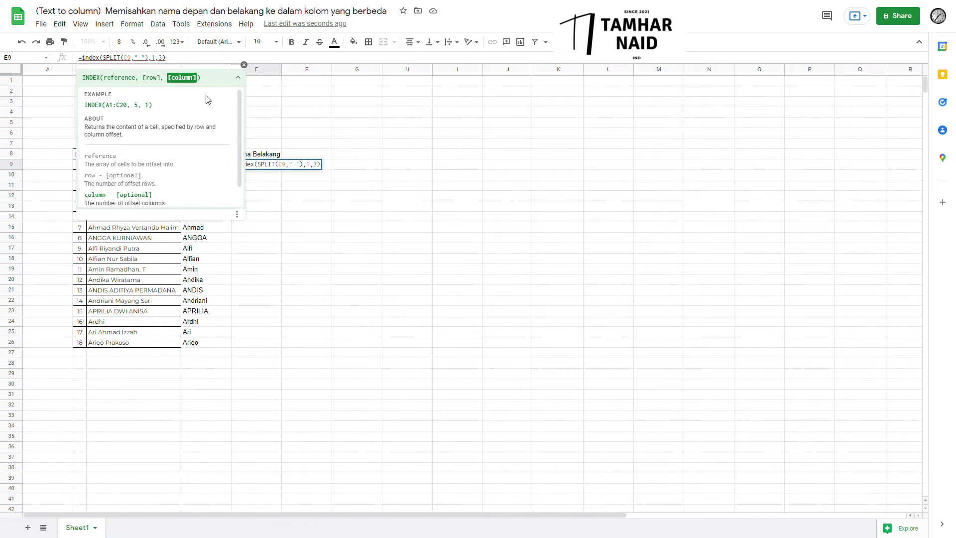
pyautogui.press('BackSpace')
pyautogui.write('2')
pyautogui.press('Return')
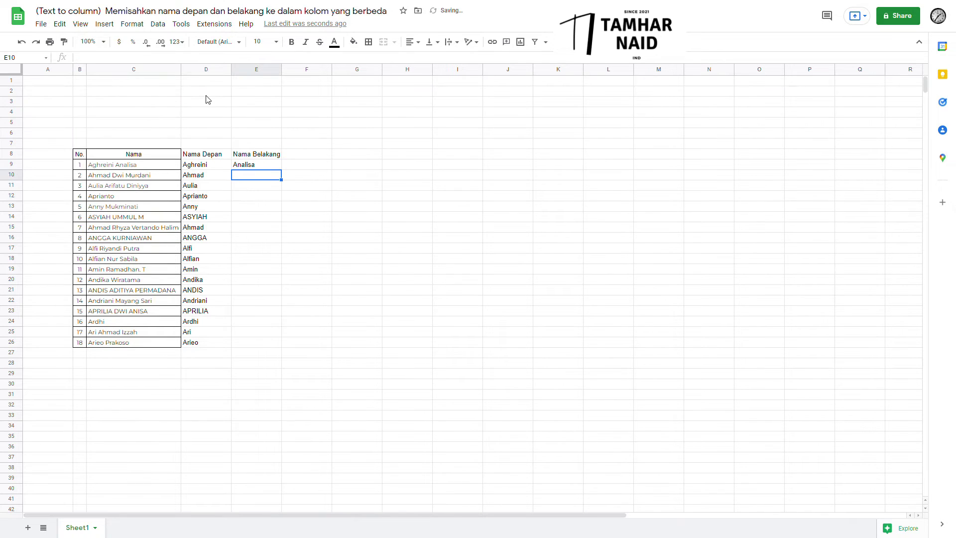
# Review D9's =INDEX(SPLIT(C9," "),1,1) formula, trying a dash delimiter before recommitting it.
pyautogui.click(259, 165)
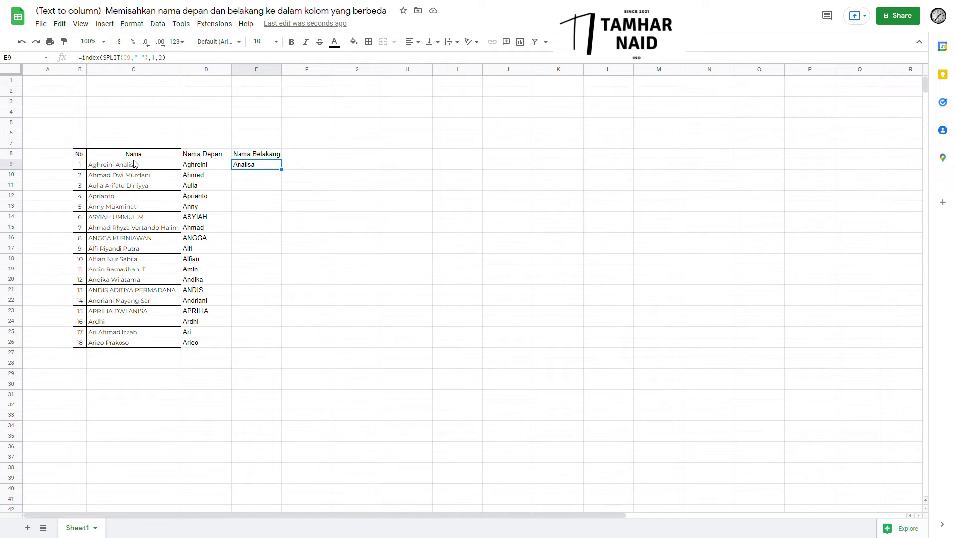
pyautogui.press('Left')
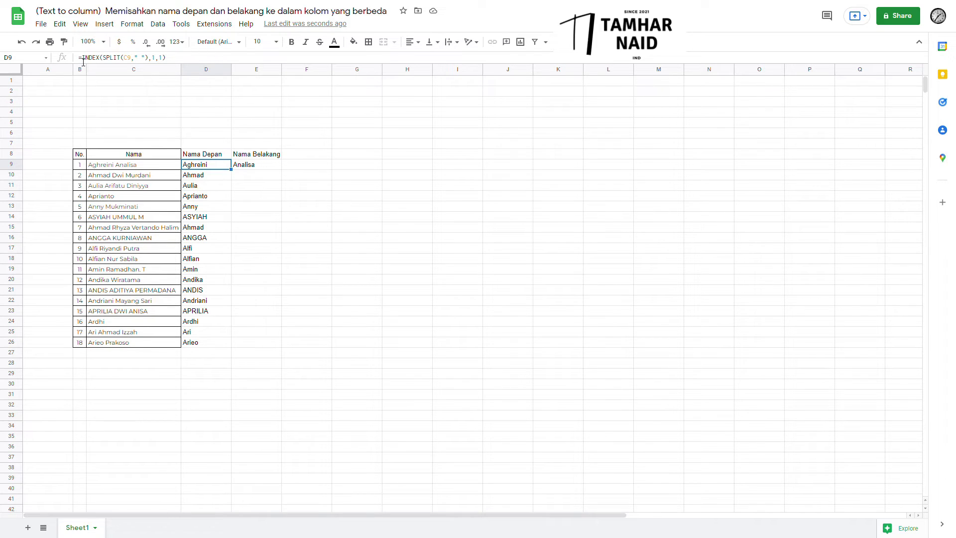
pyautogui.moveTo(82, 58); pyautogui.dragTo(176, 59)
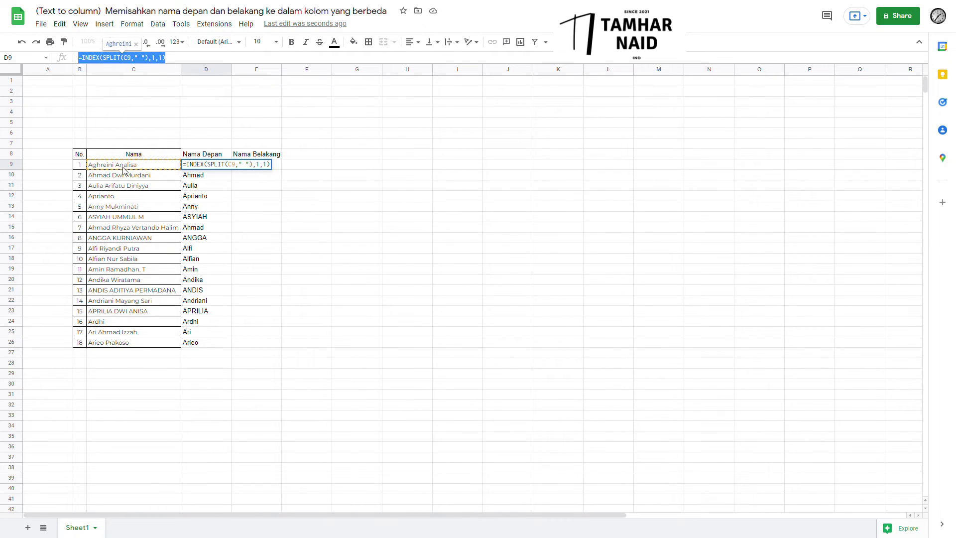
pyautogui.click(123, 62)
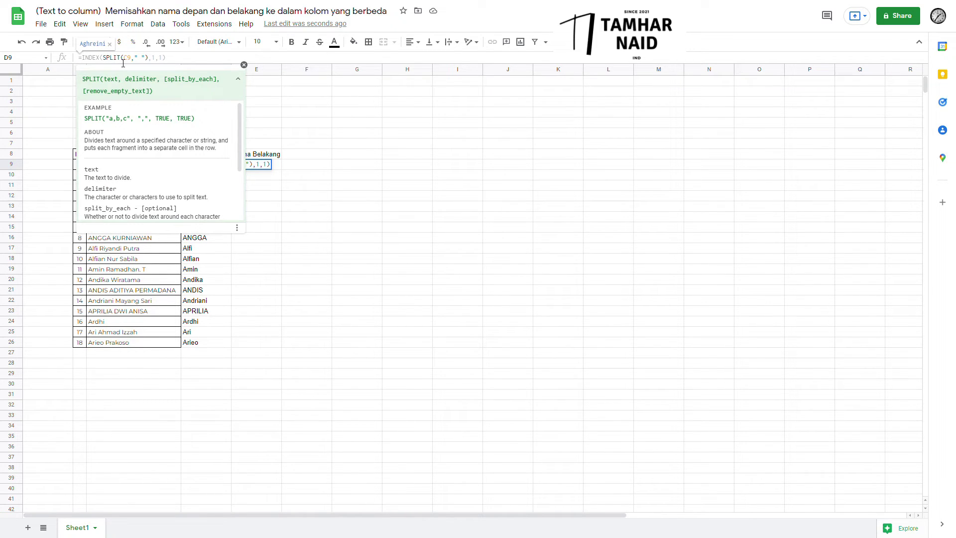
pyautogui.click(143, 62)
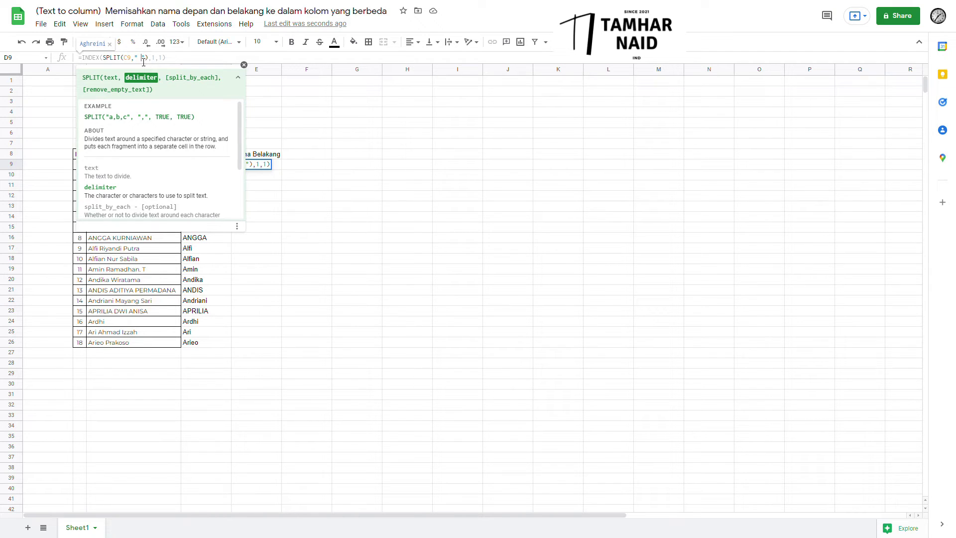
pyautogui.press('BackSpace')
pyautogui.press('BackSpace')
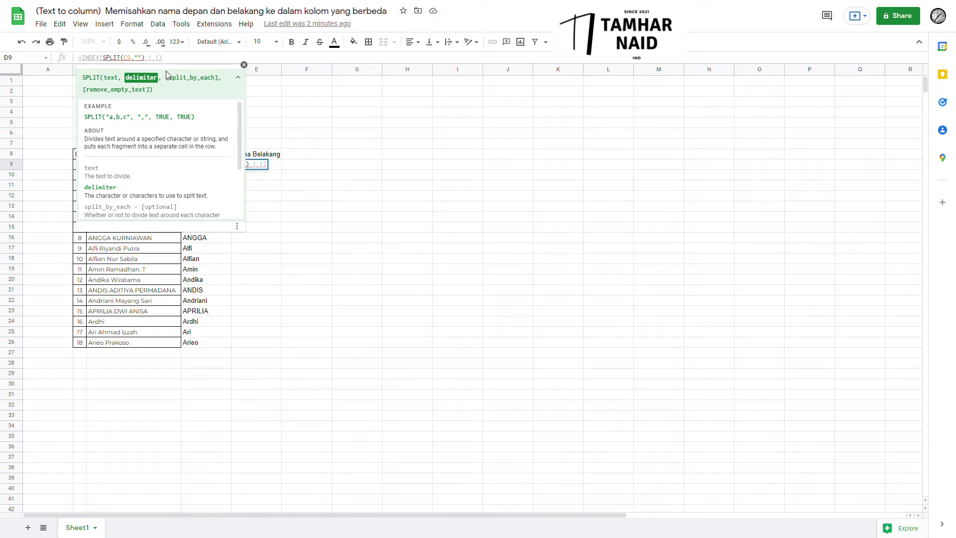
pyautogui.write('-')
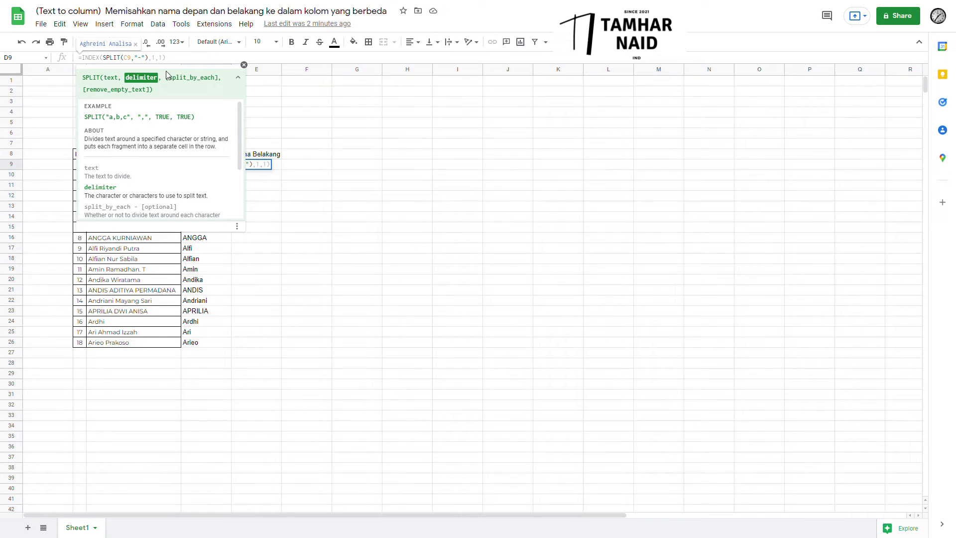
pyautogui.press('BackSpace')
pyautogui.press('Right')
pyautogui.press('Right')
pyautogui.press('Right')
pyautogui.press('Right')
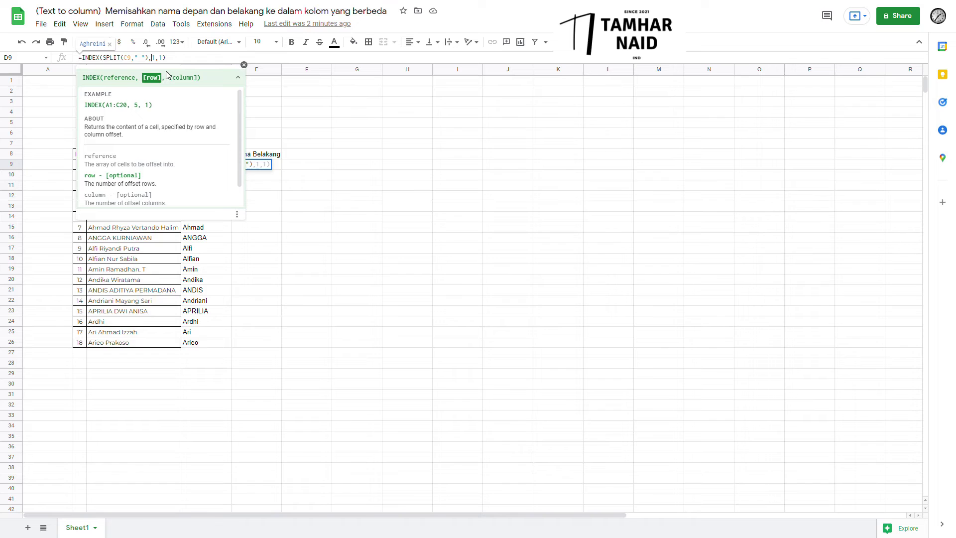
pyautogui.press('Right')
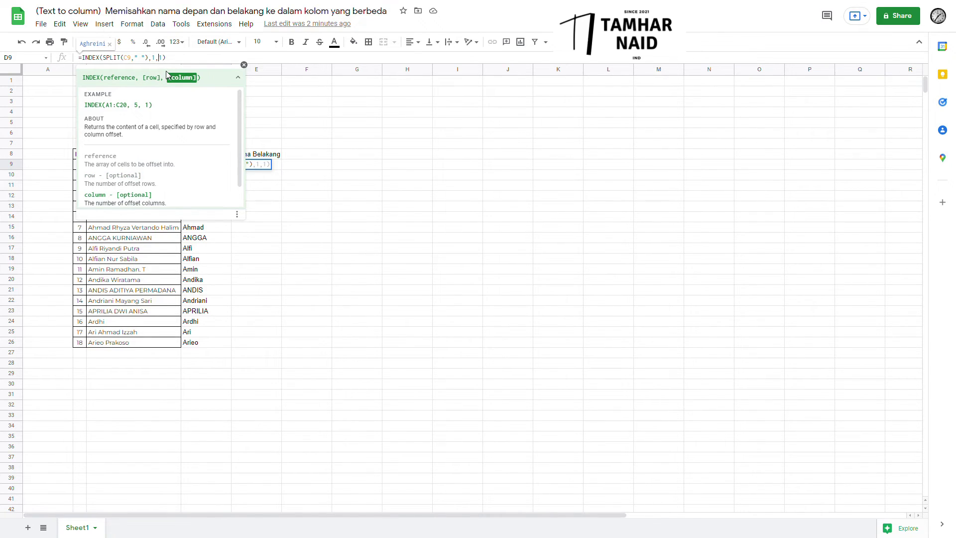
pyautogui.press('Return')
pyautogui.press('Up')
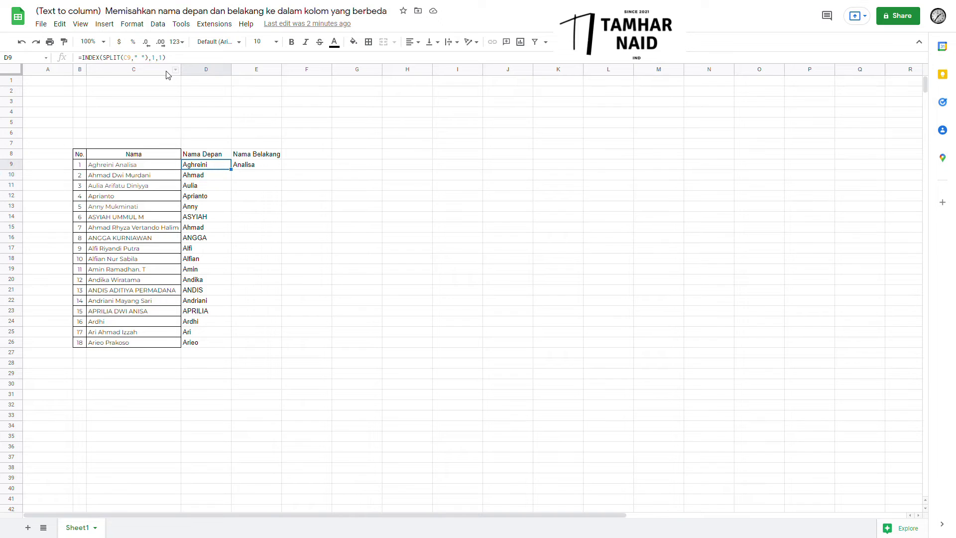
# Step through the row and column arguments of E9's =INDEX(SPLIT(C9," "),1,2) formula.
pyautogui.press('Left')
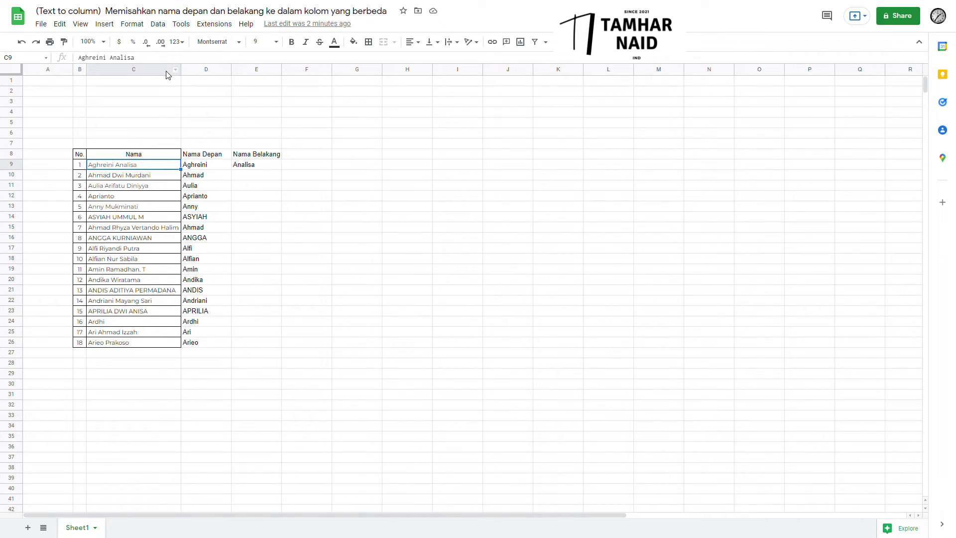
pyautogui.press('Right')
pyautogui.press('Right')
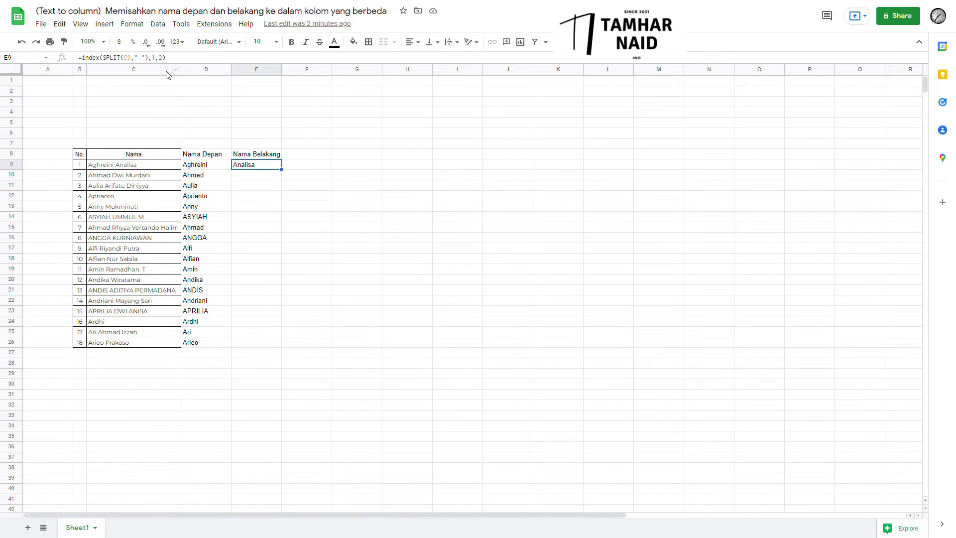
pyautogui.press('F2')
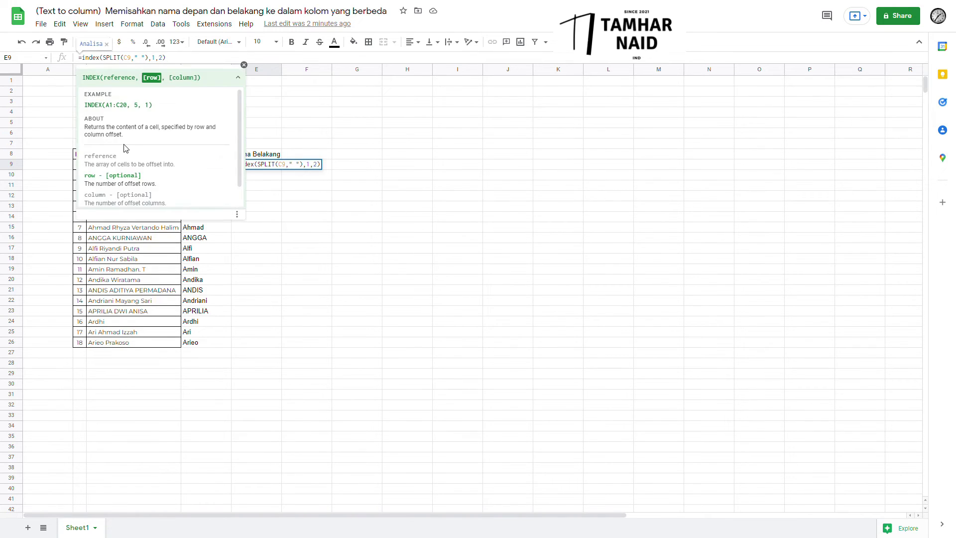
pyautogui.press('Right')
pyautogui.press('Left')
pyautogui.press('Right')
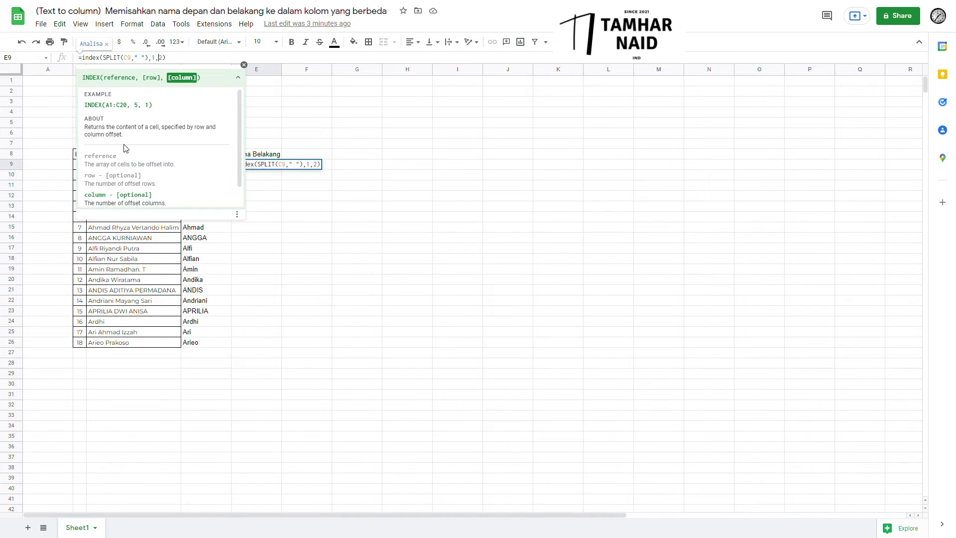
pyautogui.press('Left')
pyautogui.press('Right')
# Fill the last-name formula down to E26, with #REF! for one-word names Aprianto and Ardhi.
pyautogui.press('Return')
pyautogui.moveTo(281, 169); pyautogui.dragTo(273, 343)
pyautogui.press('Down')
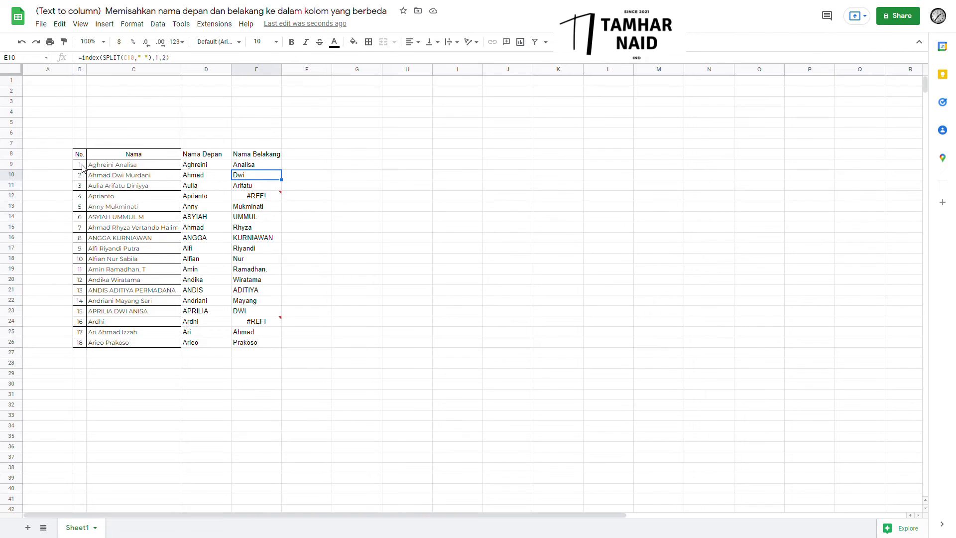
pyautogui.moveTo(82, 168); pyautogui.dragTo(107, 335)
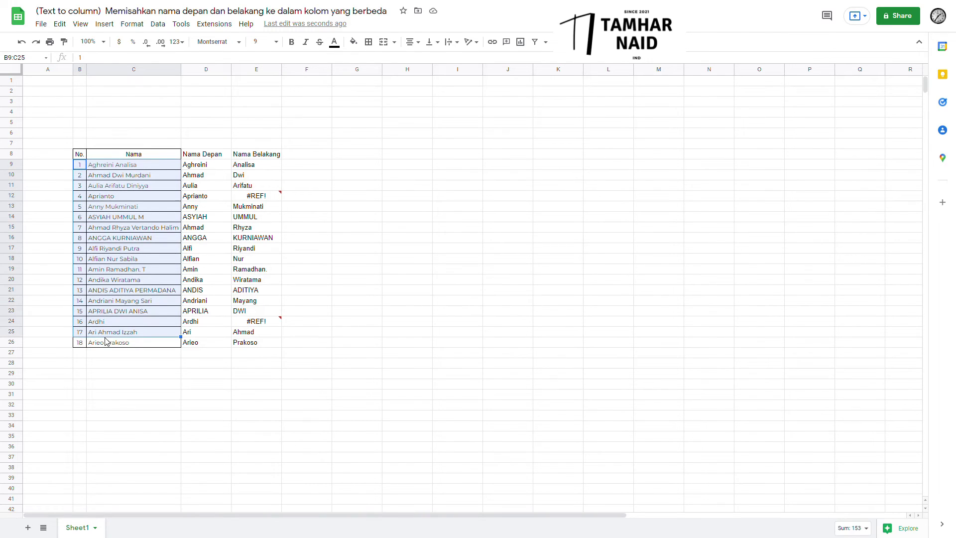
pyautogui.moveTo(252, 164); pyautogui.dragTo(250, 197)
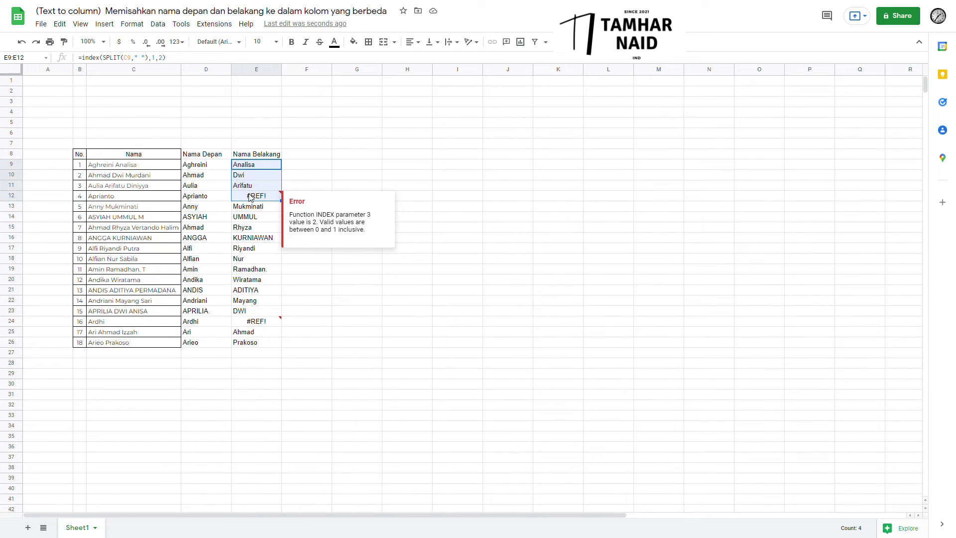
# Check the last-name results in E9–E12, including E12's #REF! for the single-word name Aprianto.
pyautogui.click(268, 170)
pyautogui.press('Up')
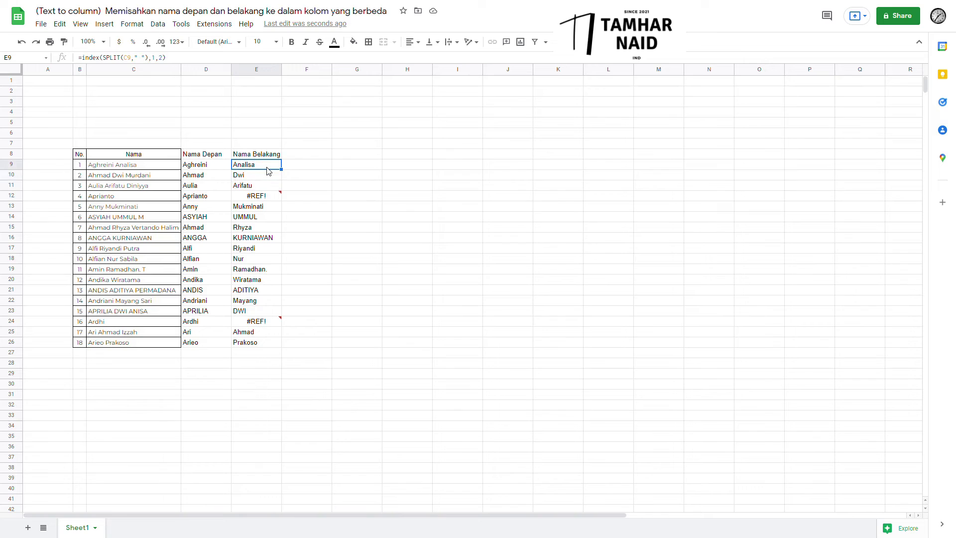
pyautogui.press('Down')
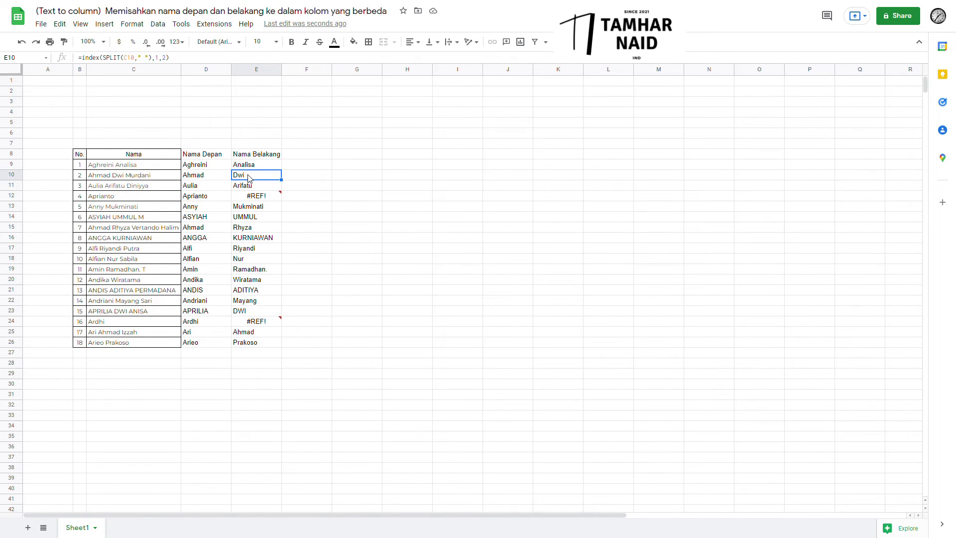
pyautogui.click(251, 188)
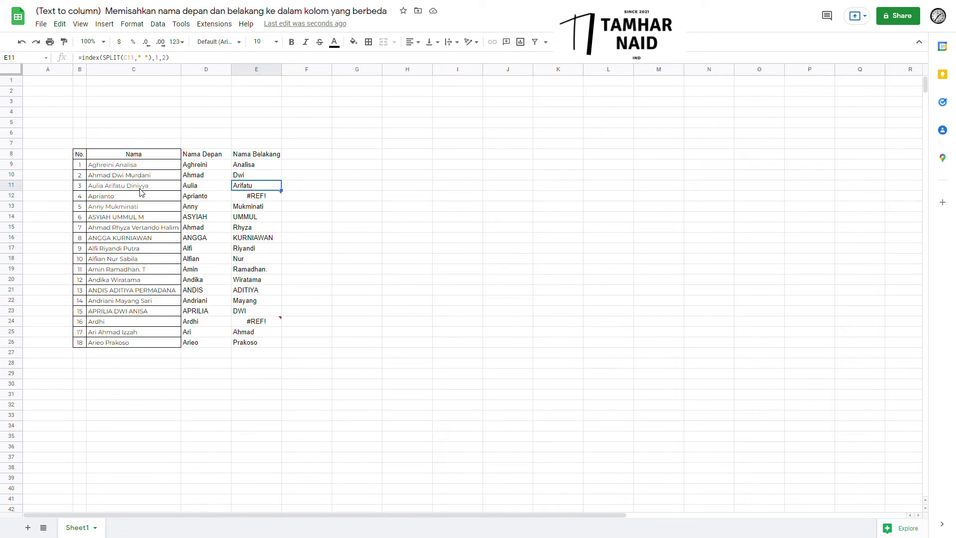
pyautogui.click(253, 197)
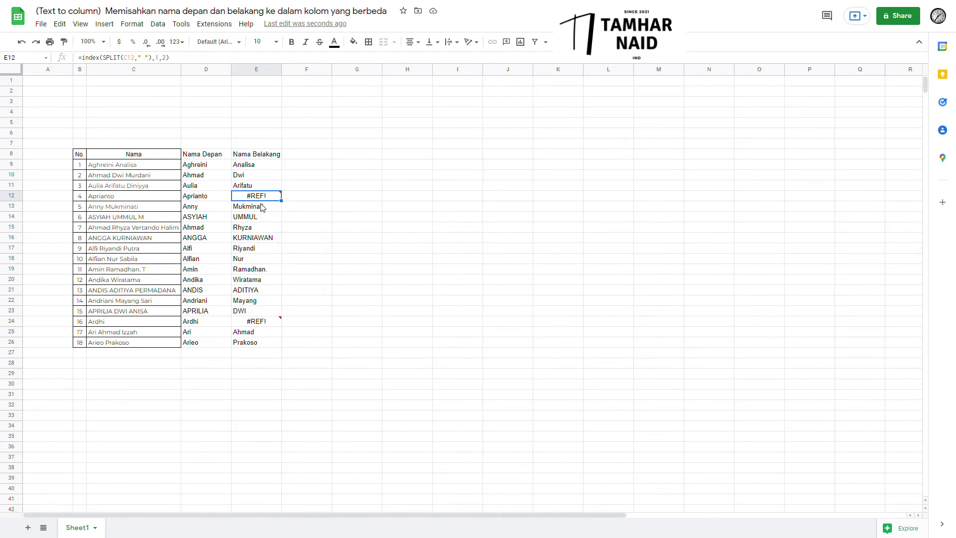
pyautogui.moveTo(260, 201)
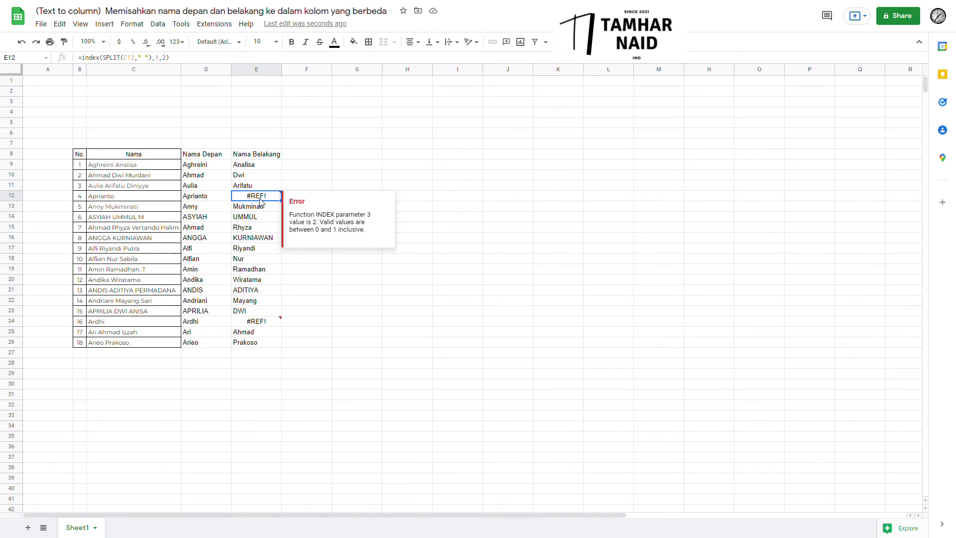
pyautogui.click(101, 197)
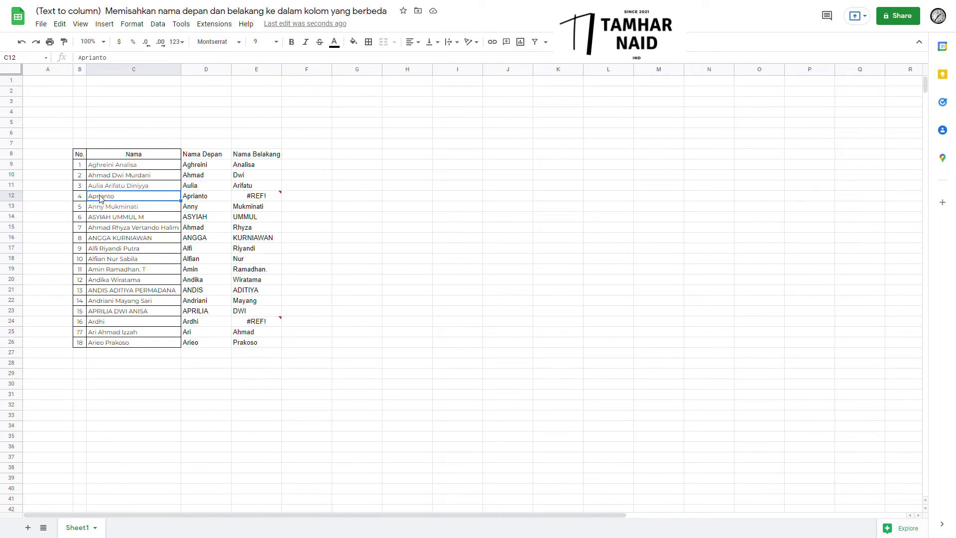
pyautogui.click(245, 199)
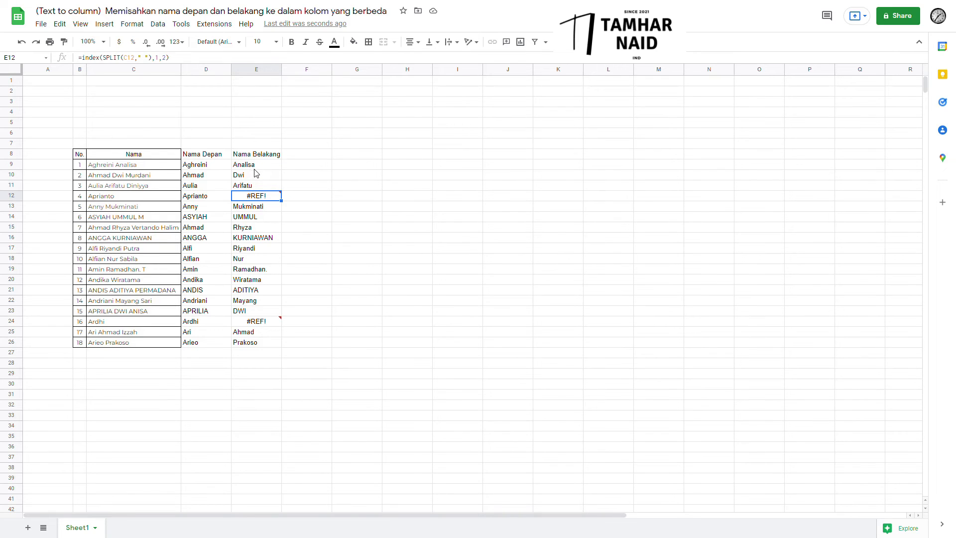
pyautogui.moveTo(255, 173); pyautogui.dragTo(259, 185)
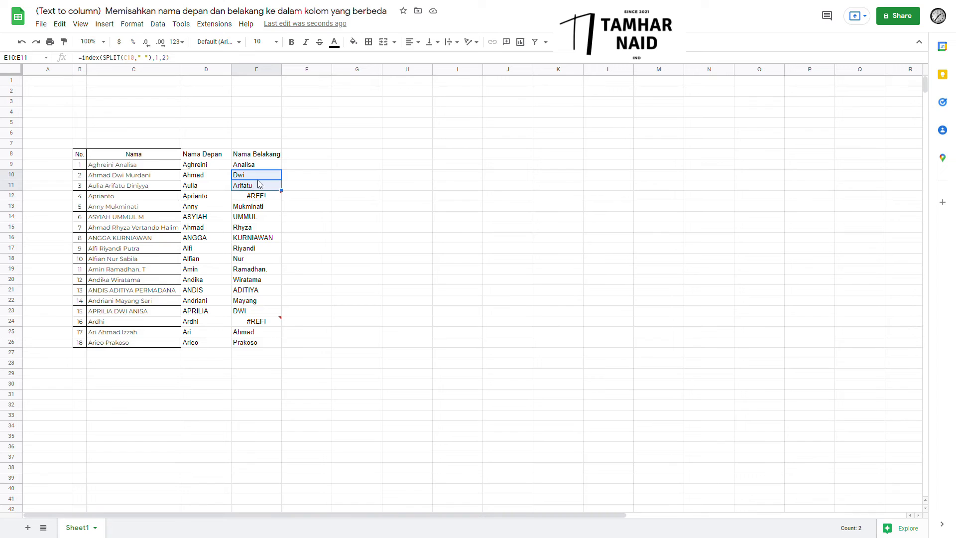
pyautogui.click(353, 41)
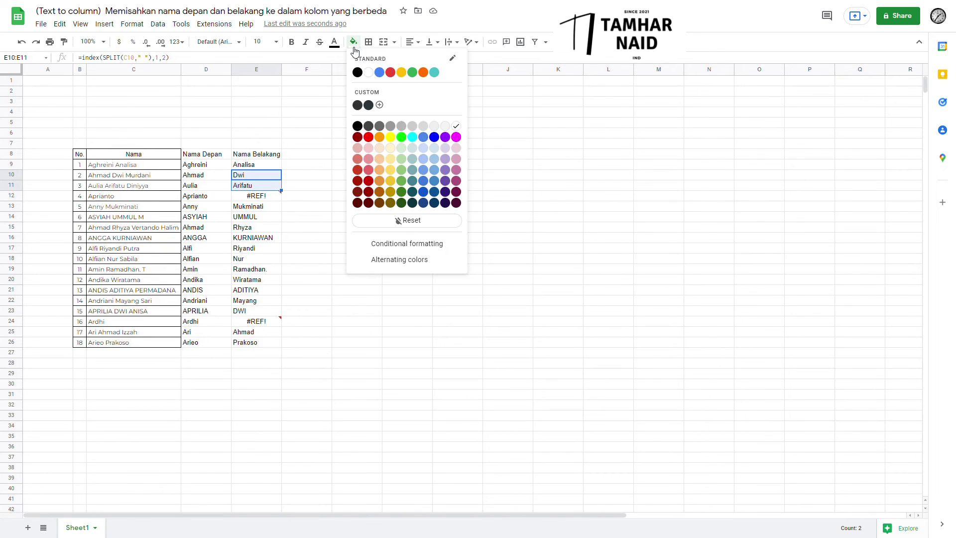
pyautogui.click(391, 138)
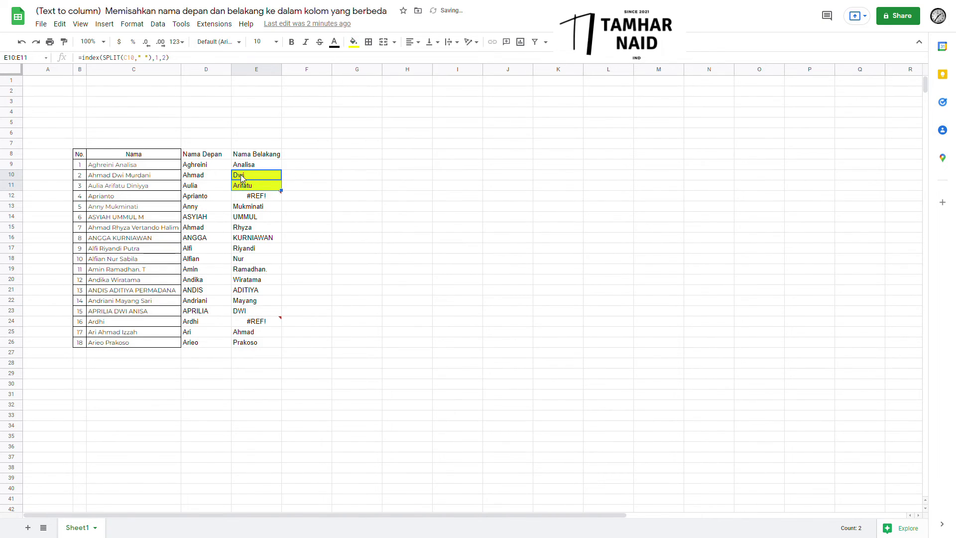
# Put E10's formula =index(SPLIT(C10," "),1,2) into edit mode in the formula bar.
pyautogui.click(255, 188)
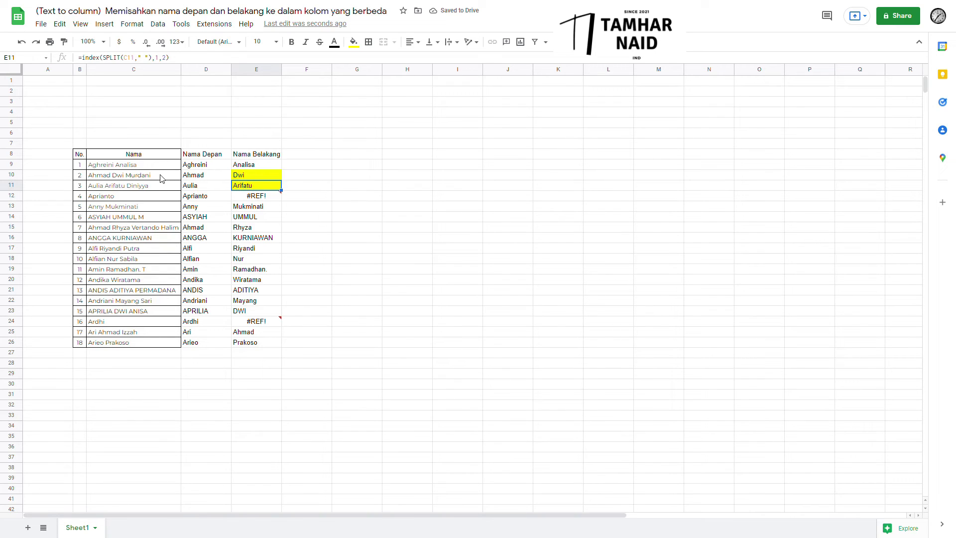
pyautogui.click(243, 178)
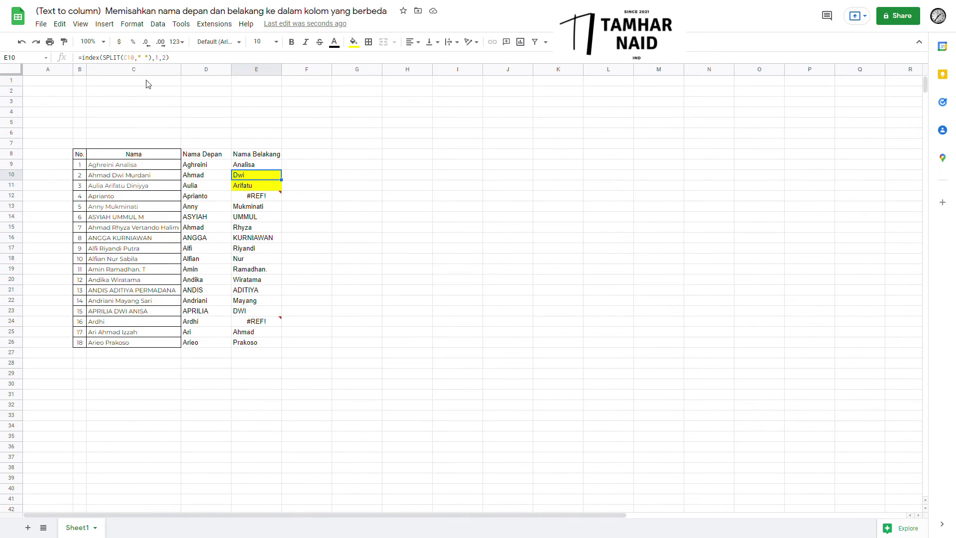
pyautogui.click(181, 60)
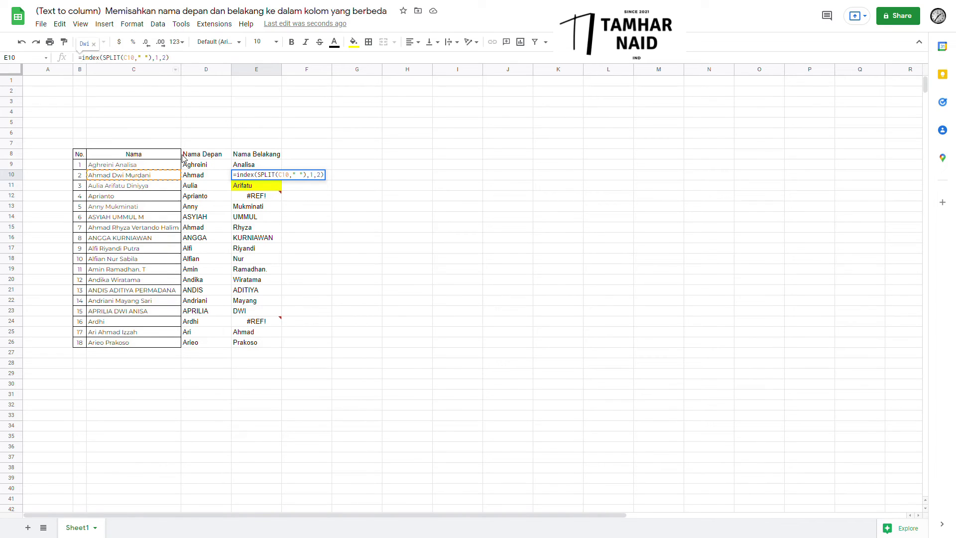
# Rewrite E10 as =IFERROR(index(SPLIT(C10," "),1,3),index(SPLIT(C10," "),1,2)) so it shows Murdani.
pyautogui.write('IFERRO')
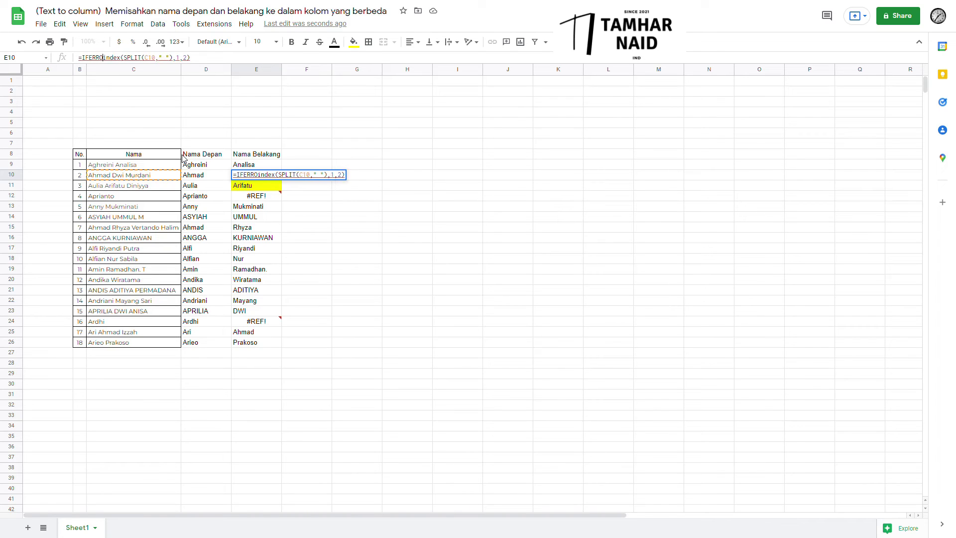
pyautogui.write('R')
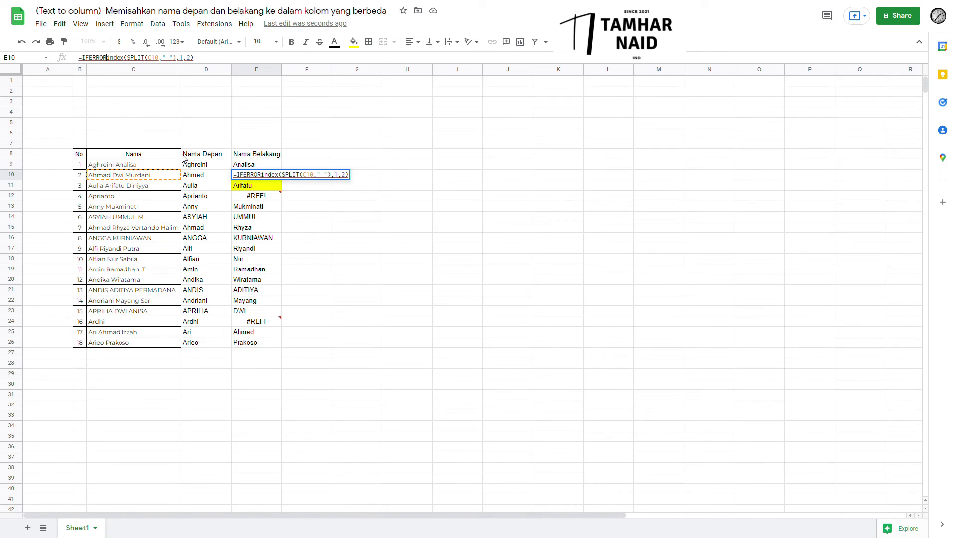
pyautogui.write('(')
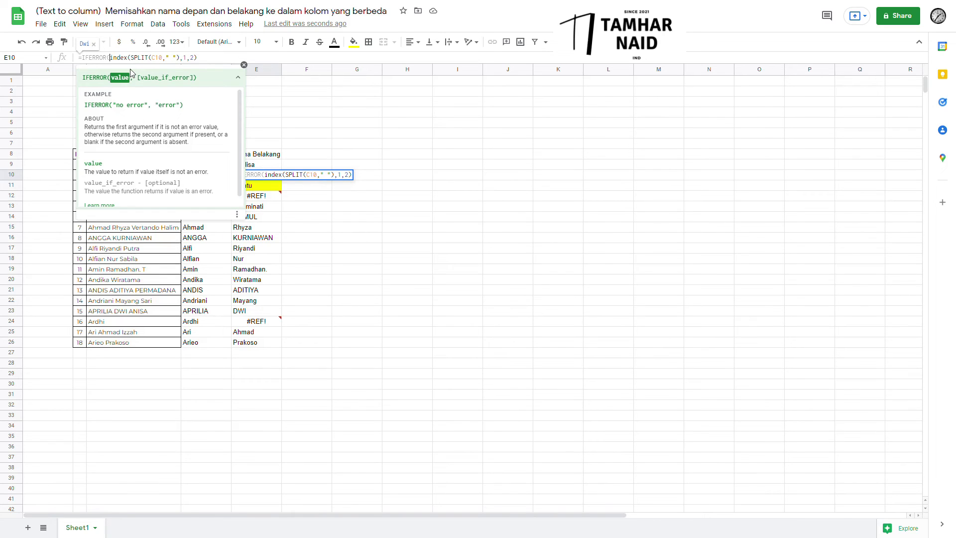
pyautogui.click(208, 63)
pyautogui.write(',')
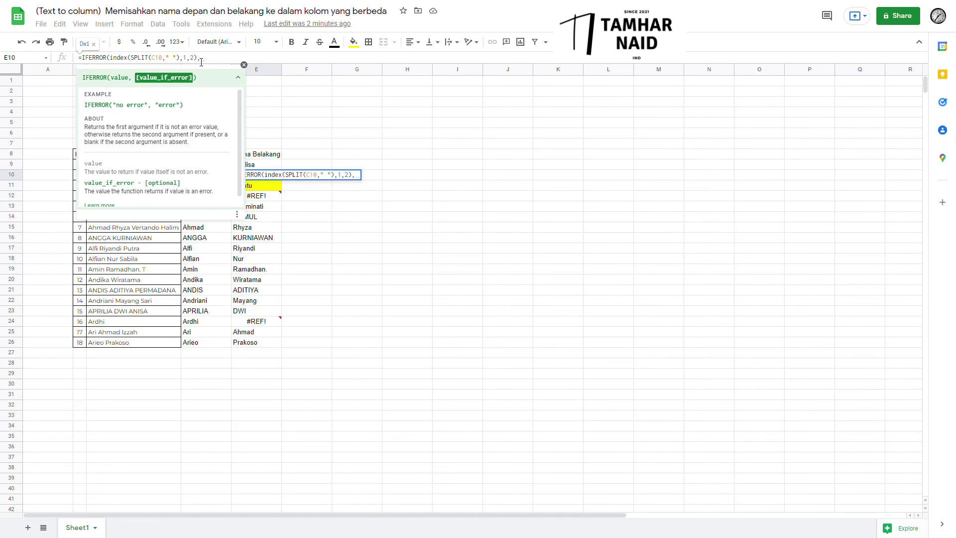
pyautogui.moveTo(201, 62); pyautogui.dragTo(116, 62)
pyautogui.hotkey('ctrl', 'c')
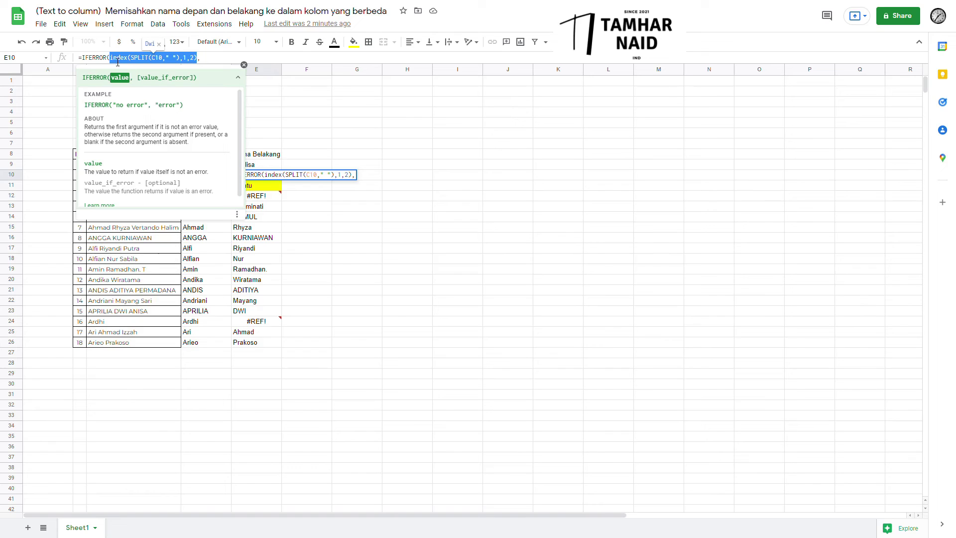
pyautogui.click(222, 60)
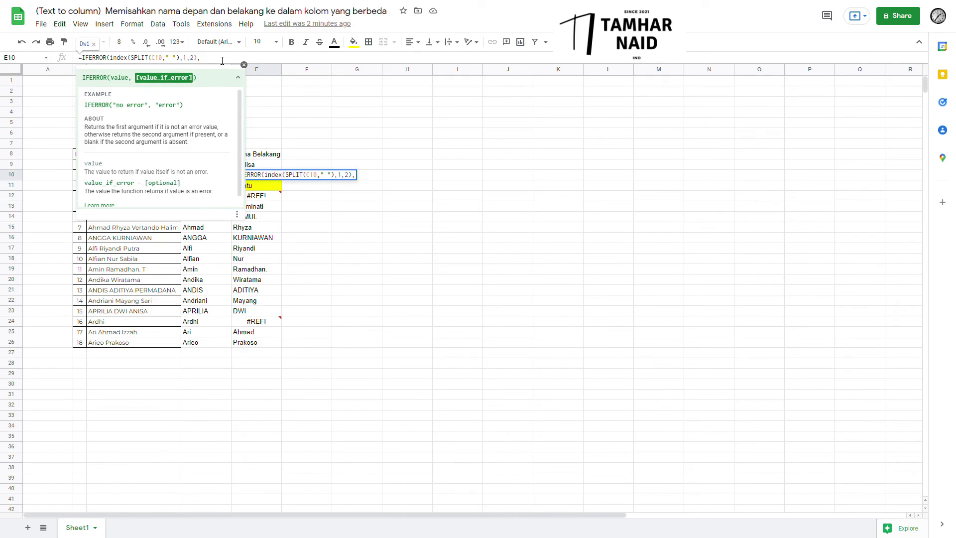
pyautogui.hotkey('ctrl', 'v')
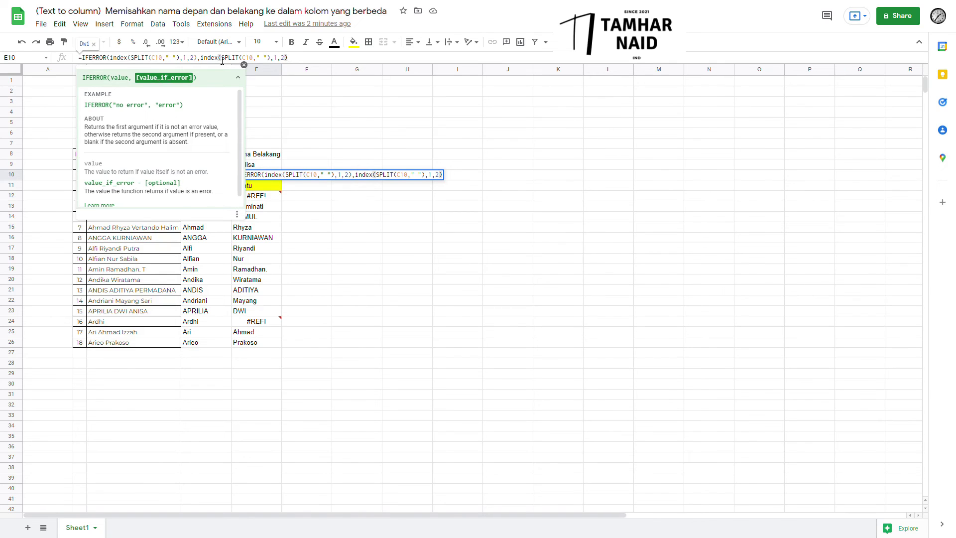
pyautogui.write(')')
pyautogui.click(199, 60)
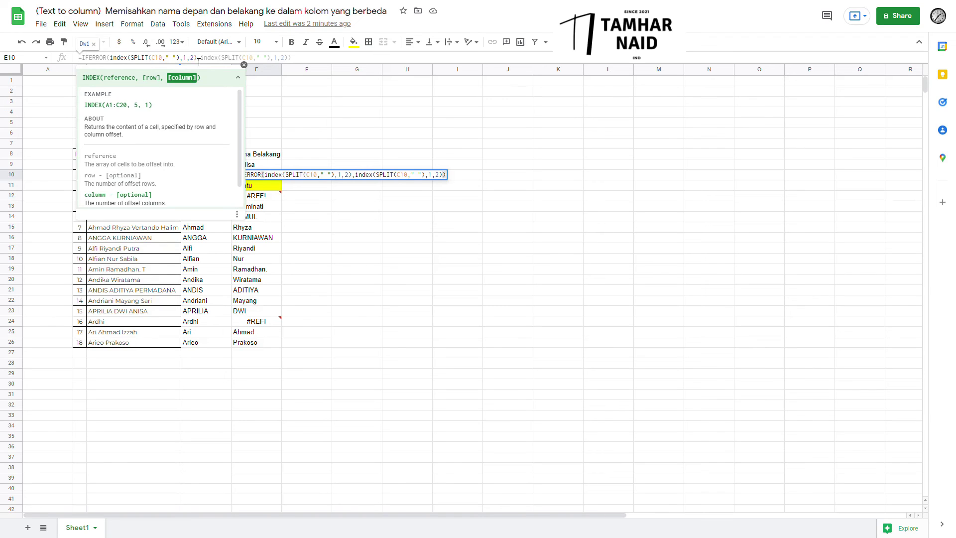
pyautogui.press('BackSpace')
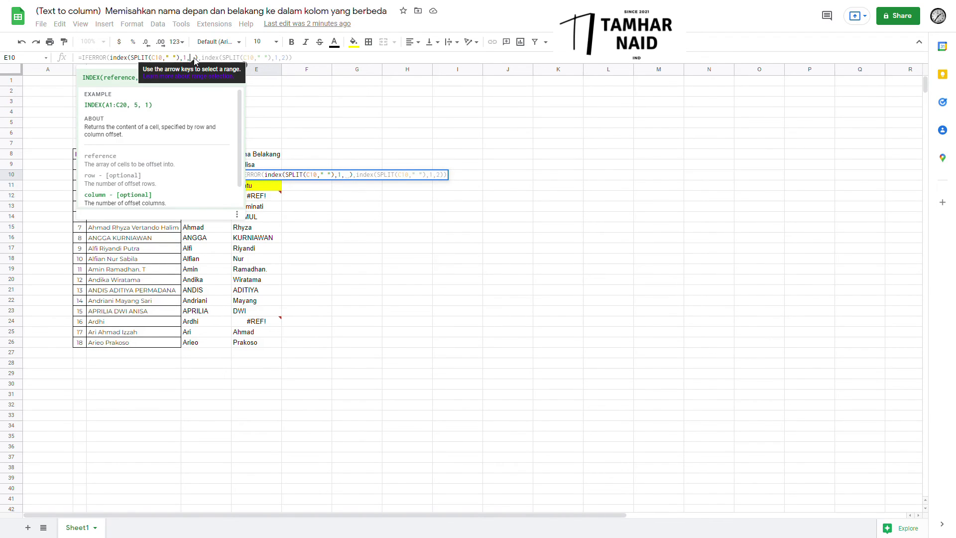
pyautogui.write('3')
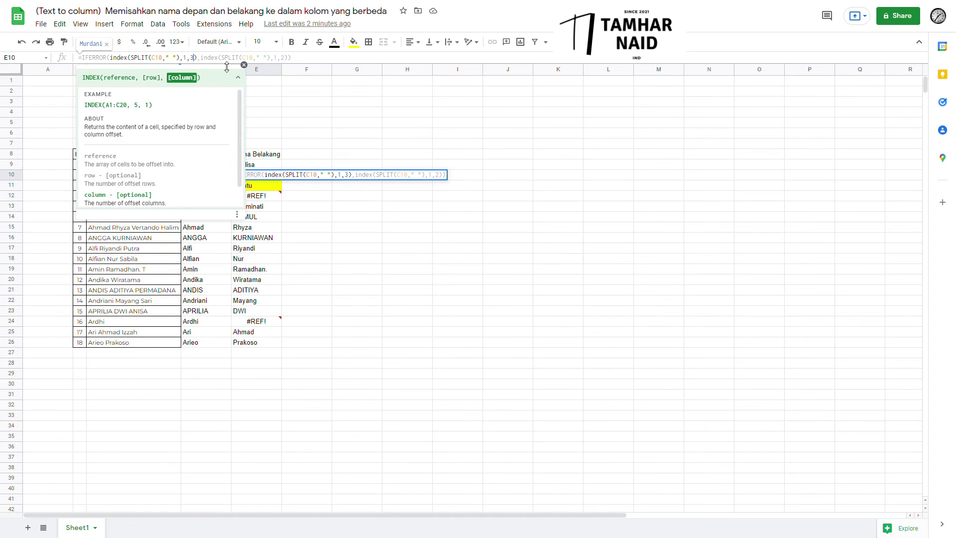
pyautogui.click(289, 58)
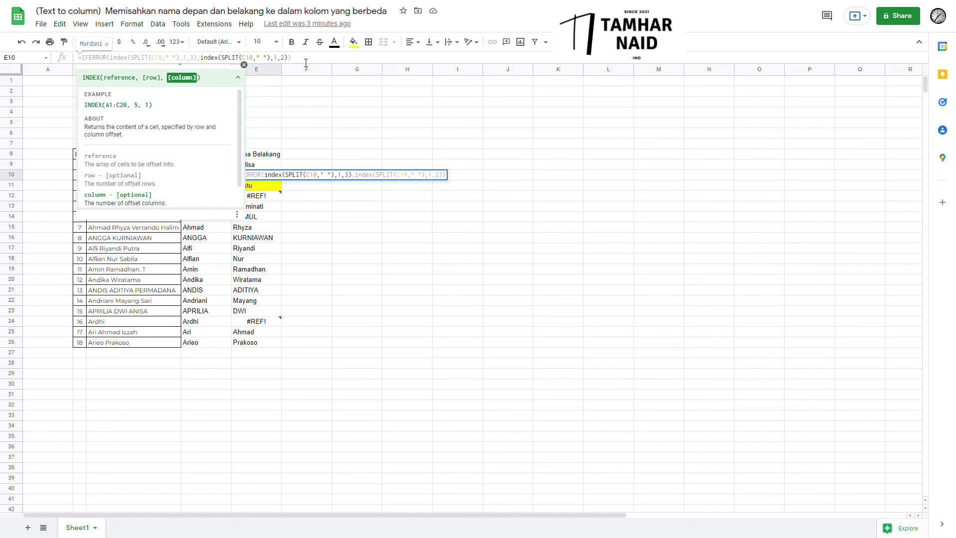
pyautogui.press('Return')
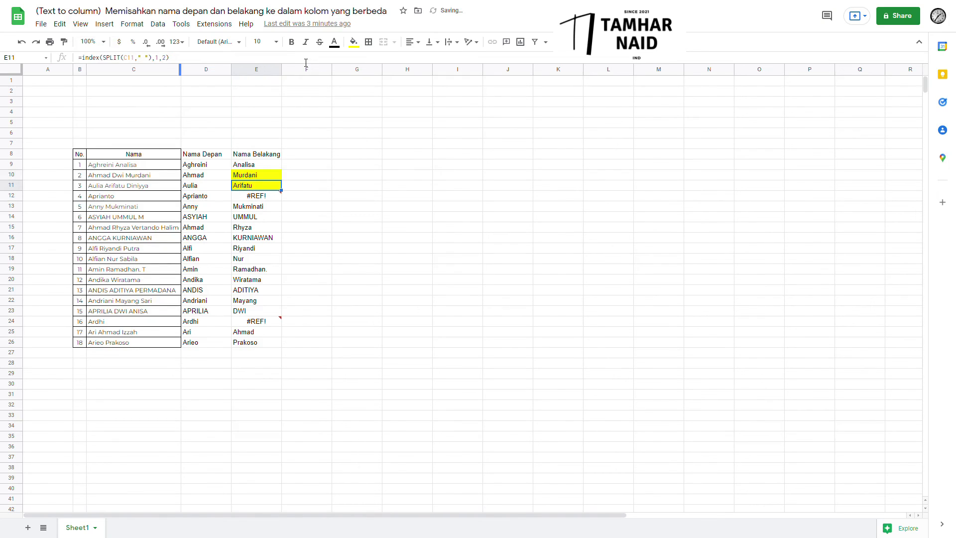
# Copy E10's IFERROR last-name formula down through E26.
pyautogui.press('Up')
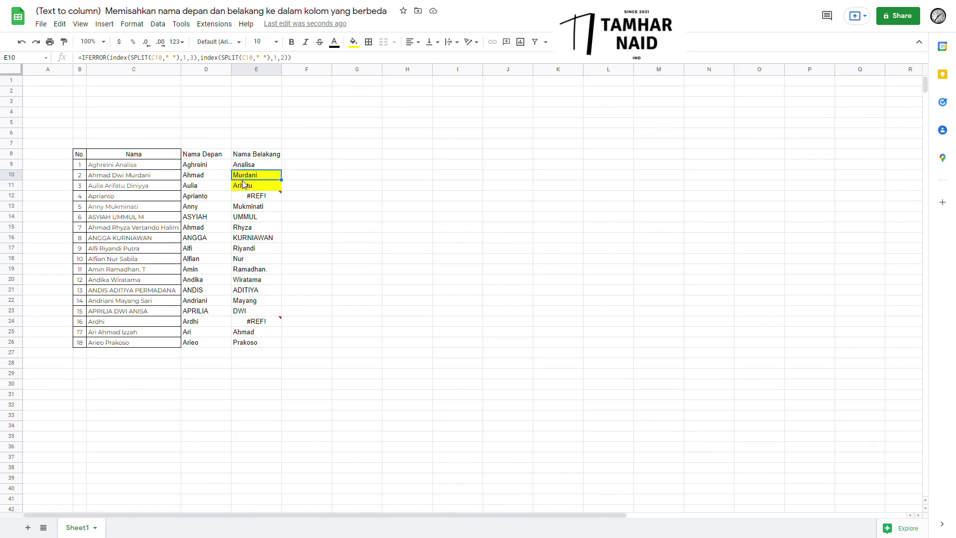
pyautogui.click(166, 176)
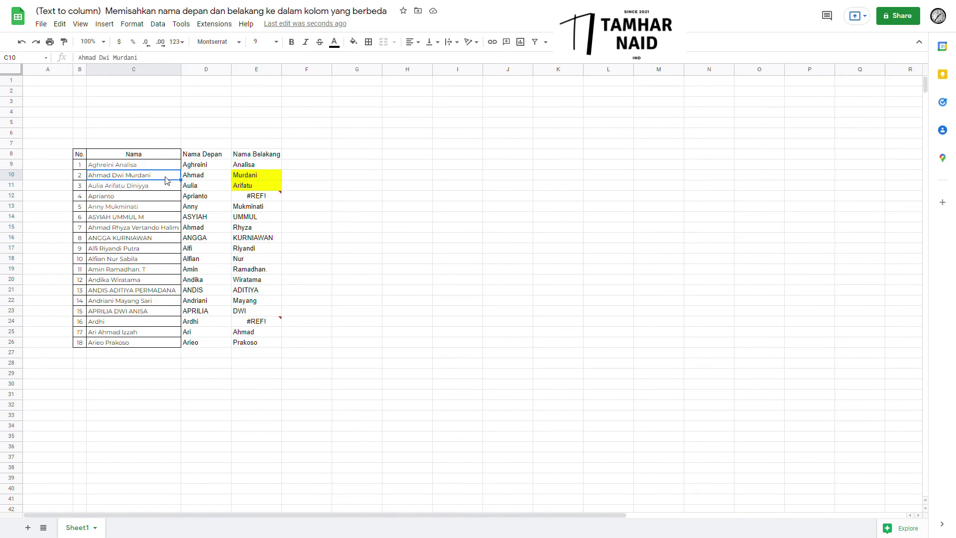
pyautogui.click(251, 179)
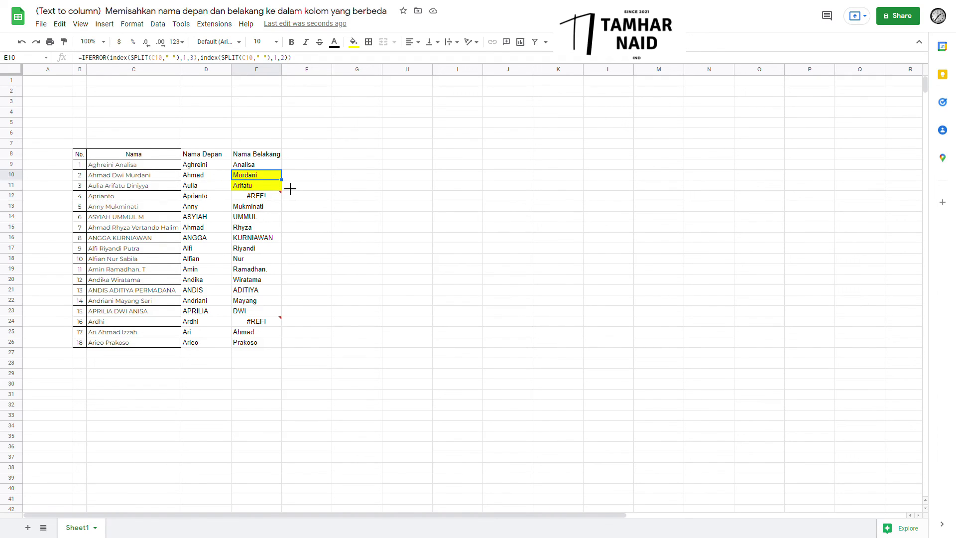
pyautogui.moveTo(290, 189); pyautogui.dragTo(269, 345)
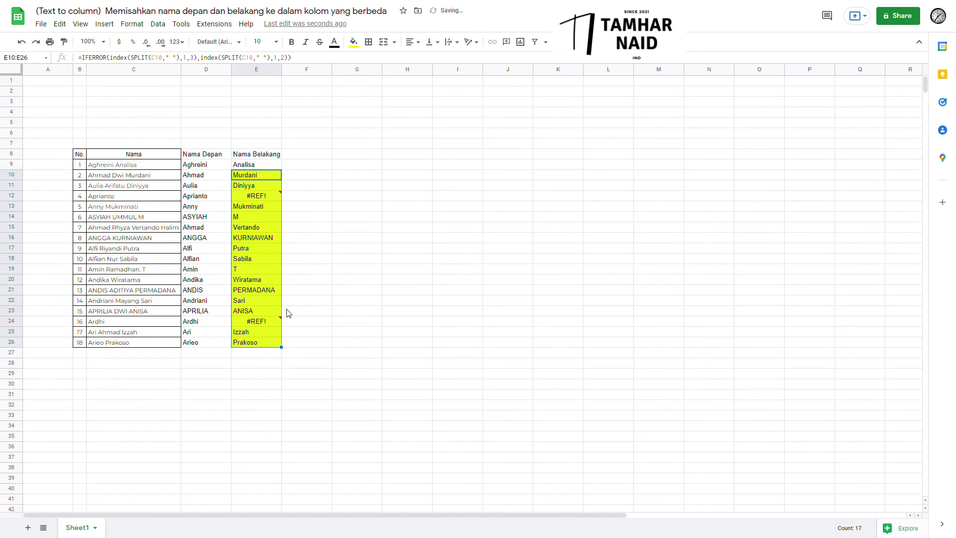
# Verify results like Izzah in E25 and ANISA in E23, plus the #REF! errors in E24 and E12.
pyautogui.click(123, 345)
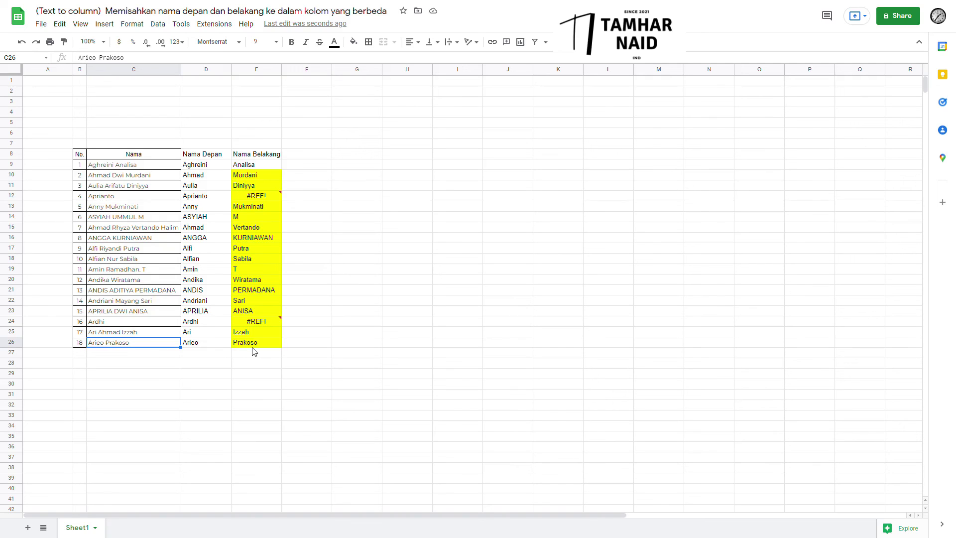
pyautogui.click(259, 334)
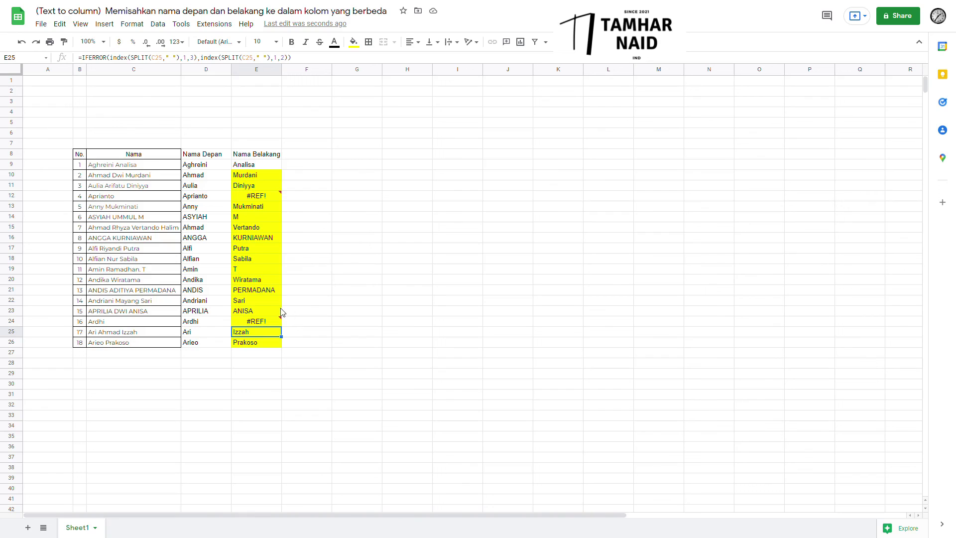
pyautogui.click(251, 310)
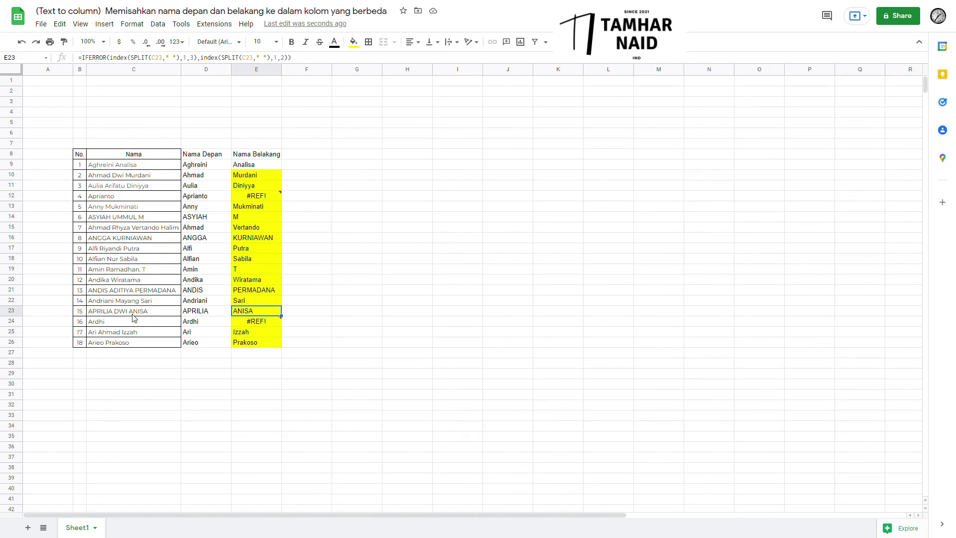
pyautogui.click(255, 321)
pyautogui.moveTo(258, 202)
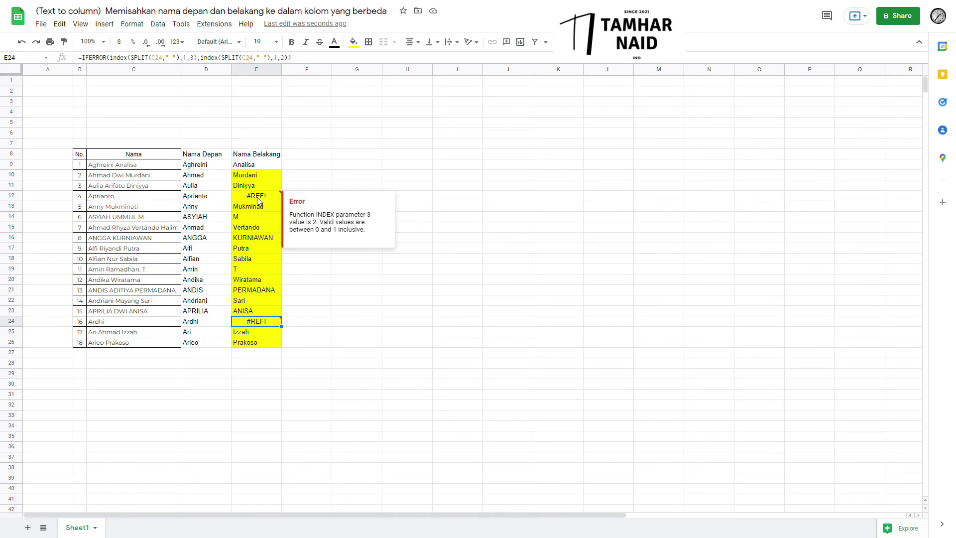
pyautogui.click(123, 197)
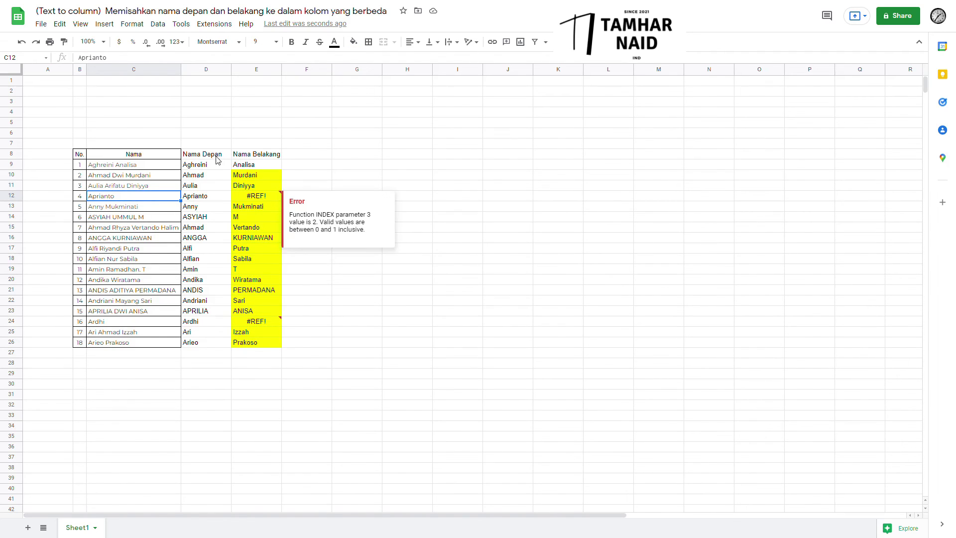
# Apply all borders to the Nama Depan and Nama Belakang columns D8:E26.
pyautogui.moveTo(219, 158); pyautogui.dragTo(267, 347)
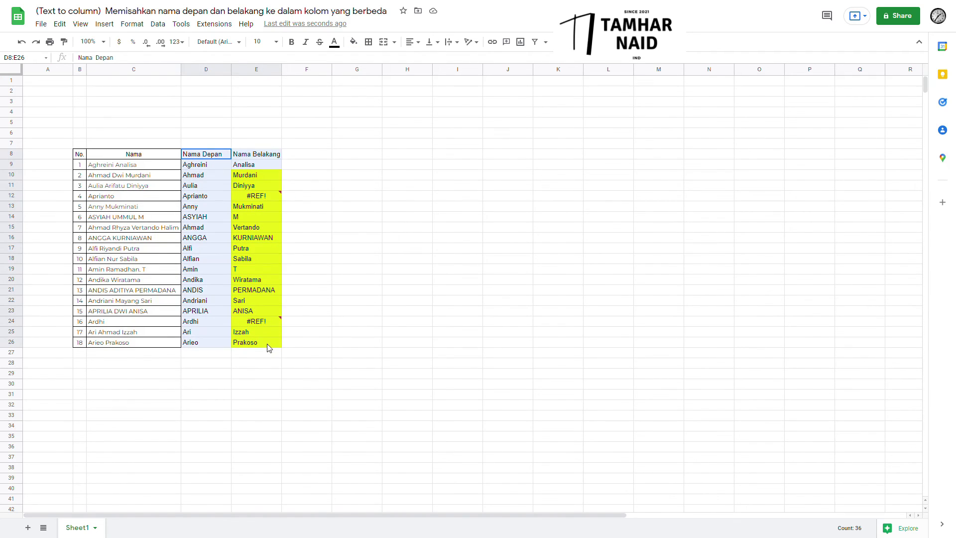
pyautogui.click(372, 41)
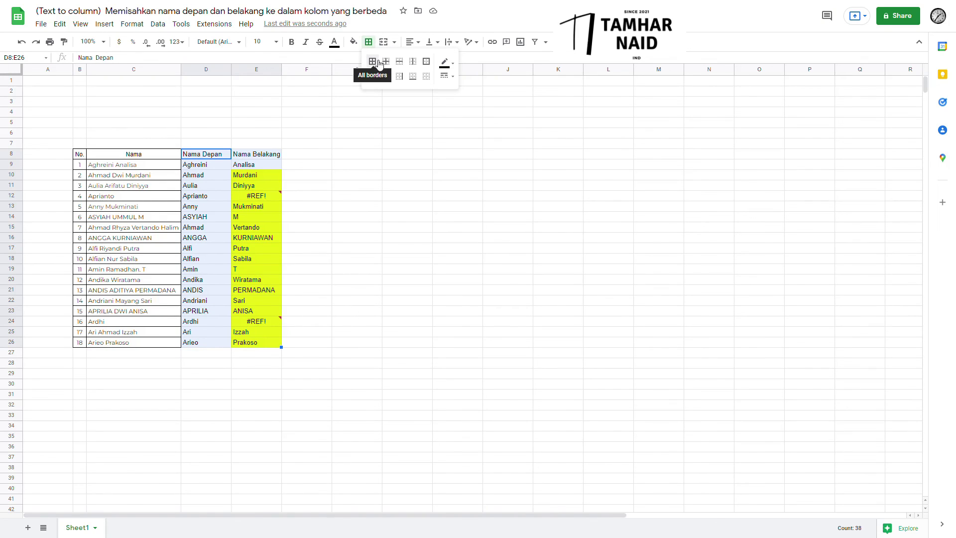
pyautogui.click(378, 63)
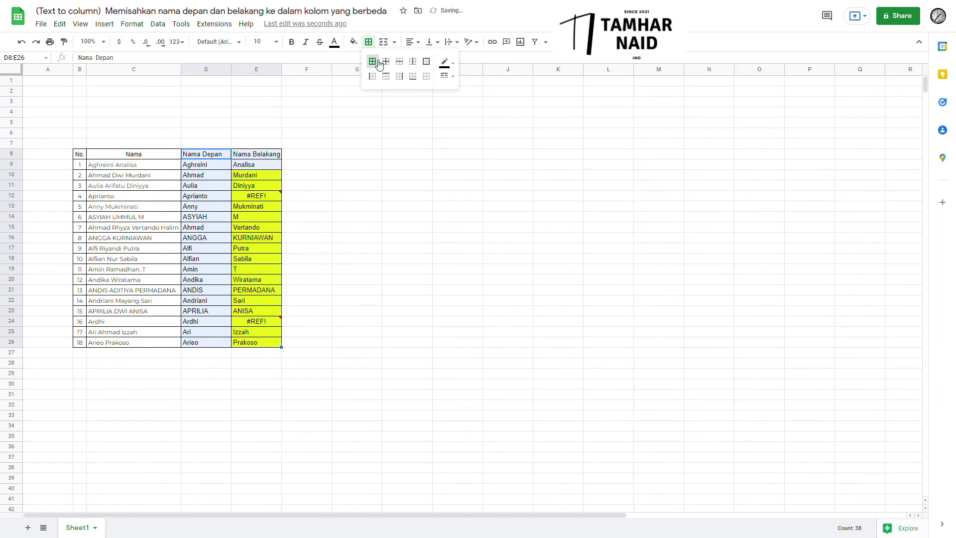
pyautogui.click(278, 217)
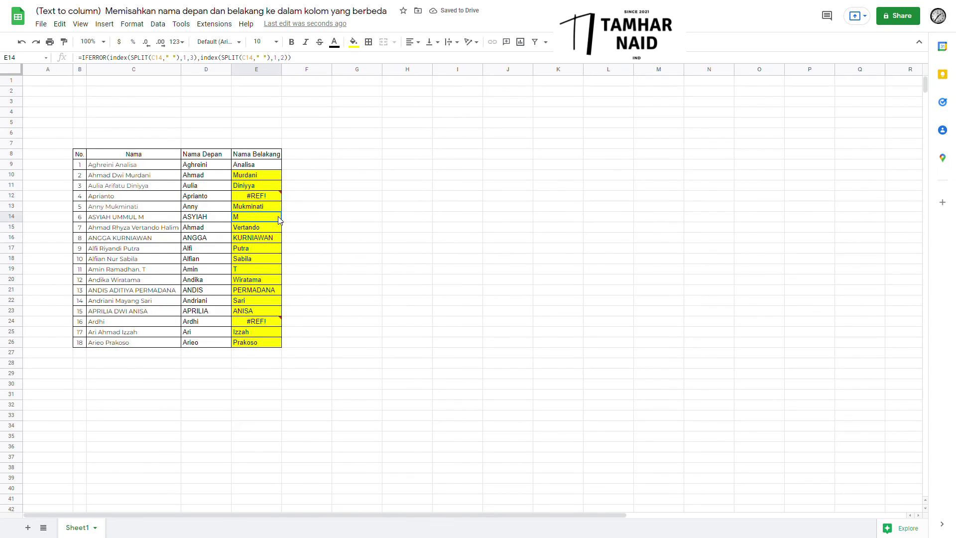
# Remove E10:E26's fill and highlight rows C10:E10 and C23:E23 in yellow instead.
pyautogui.moveTo(256, 174); pyautogui.dragTo(273, 344)
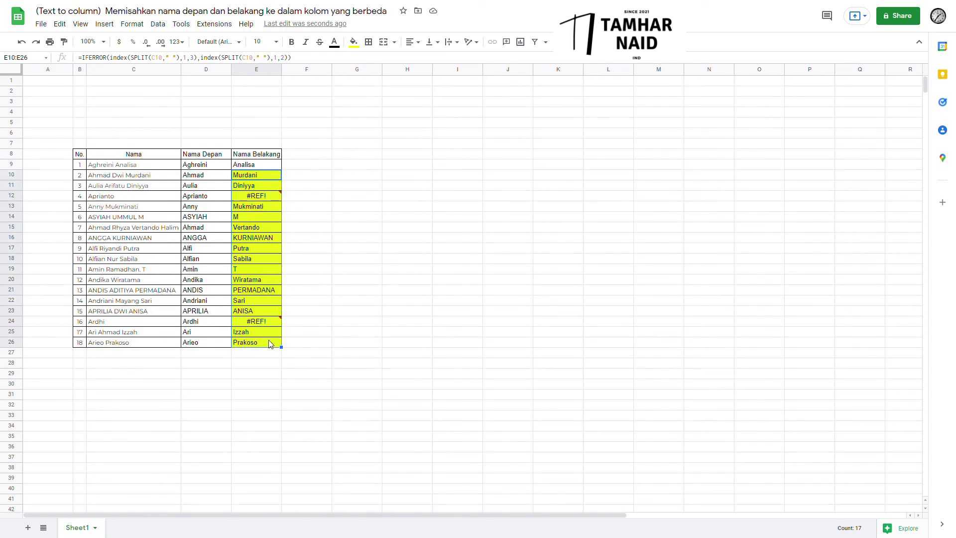
pyautogui.click(353, 41)
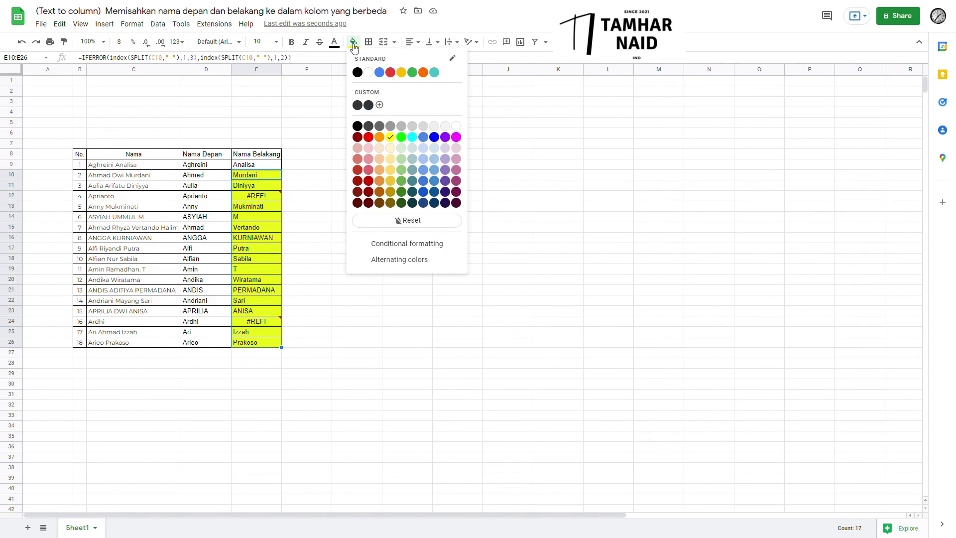
pyautogui.click(373, 110)
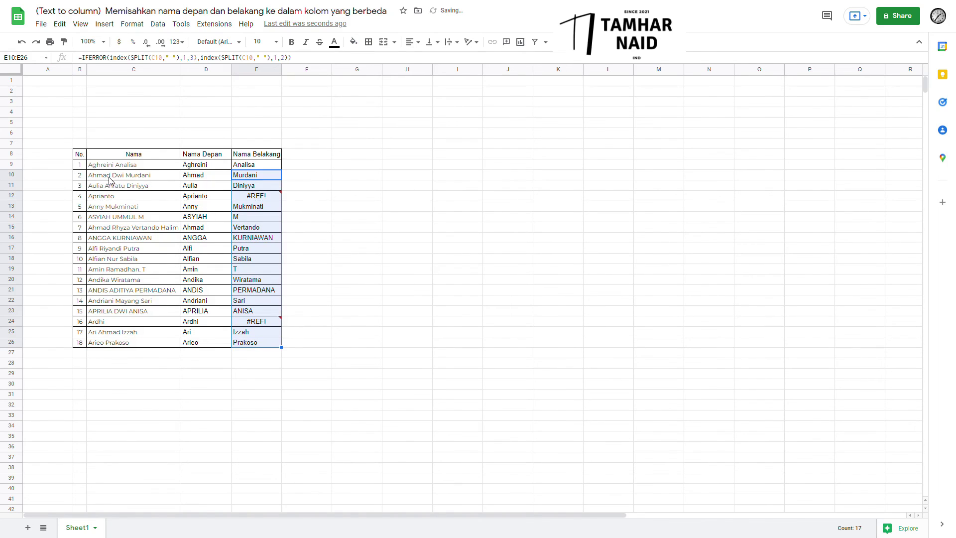
pyautogui.moveTo(109, 177); pyautogui.dragTo(251, 175)
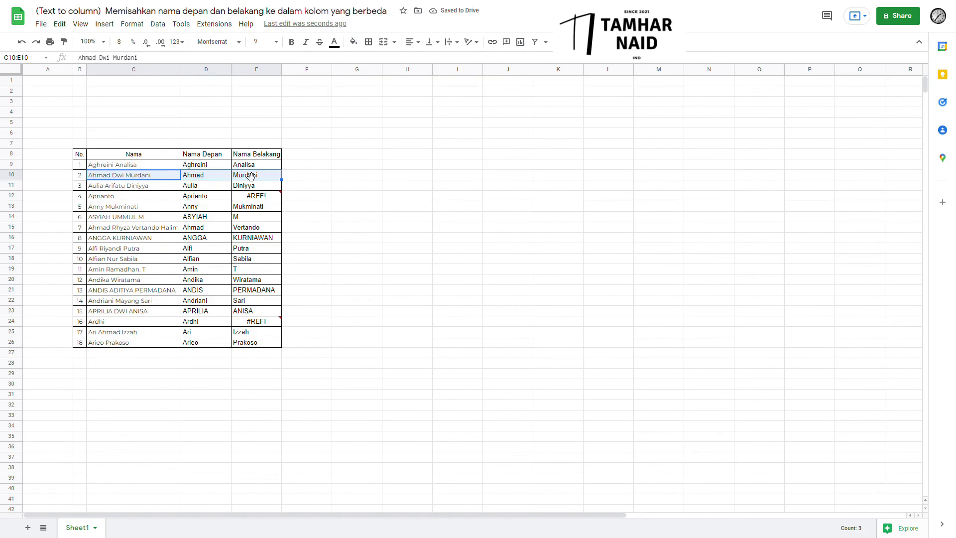
pyautogui.click(353, 42)
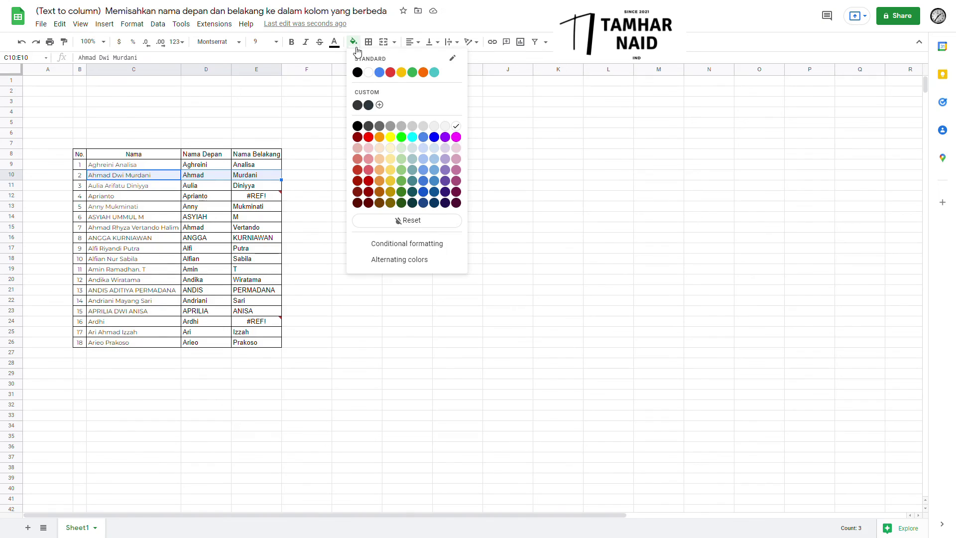
pyautogui.click(397, 142)
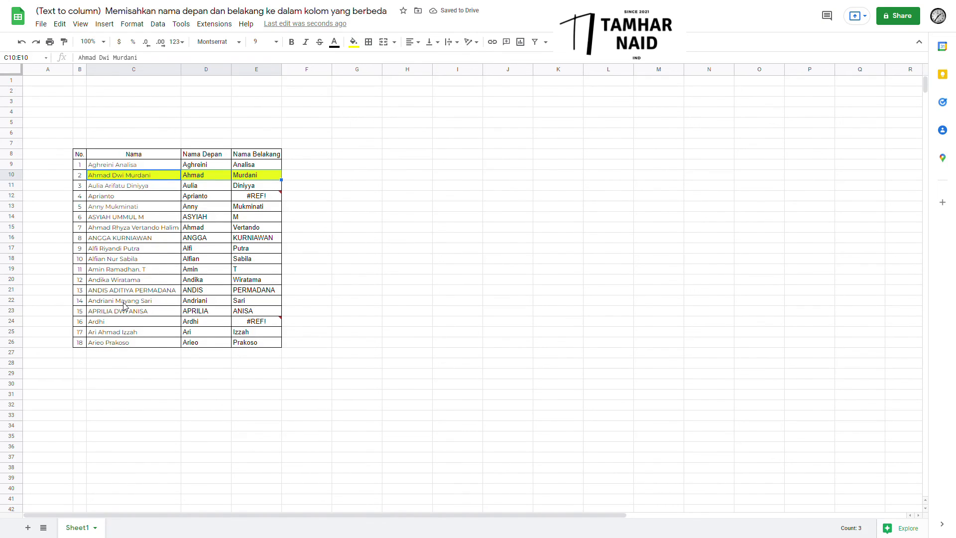
pyautogui.moveTo(121, 313); pyautogui.dragTo(264, 316)
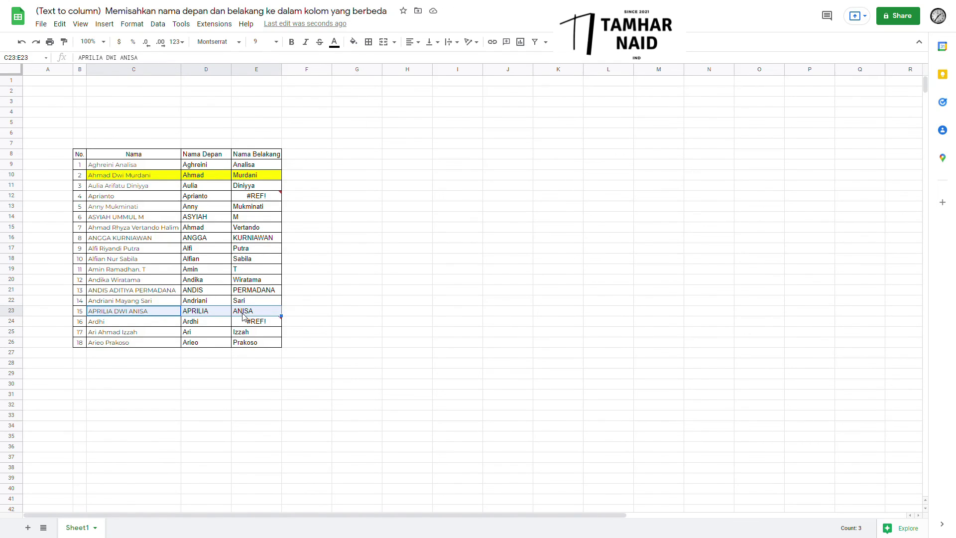
pyautogui.click(353, 42)
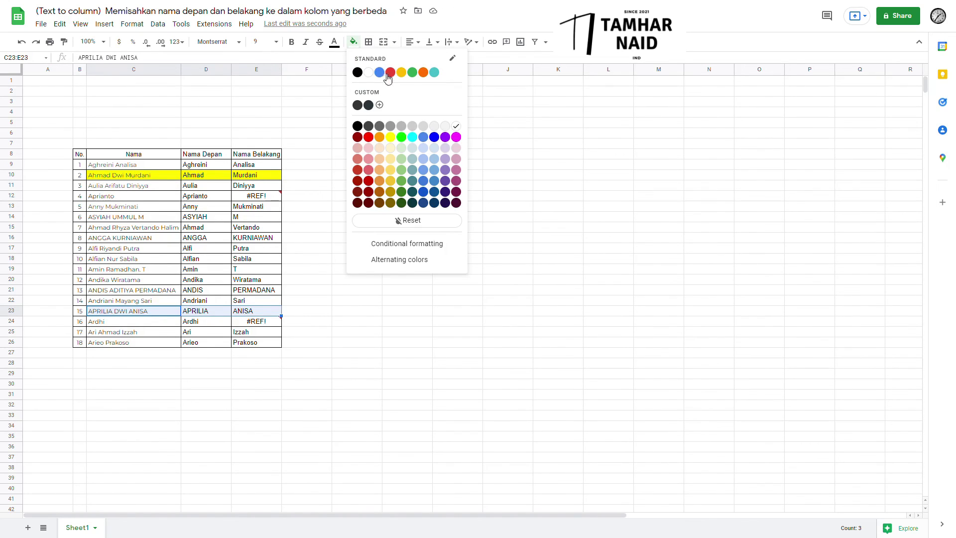
pyautogui.click(390, 137)
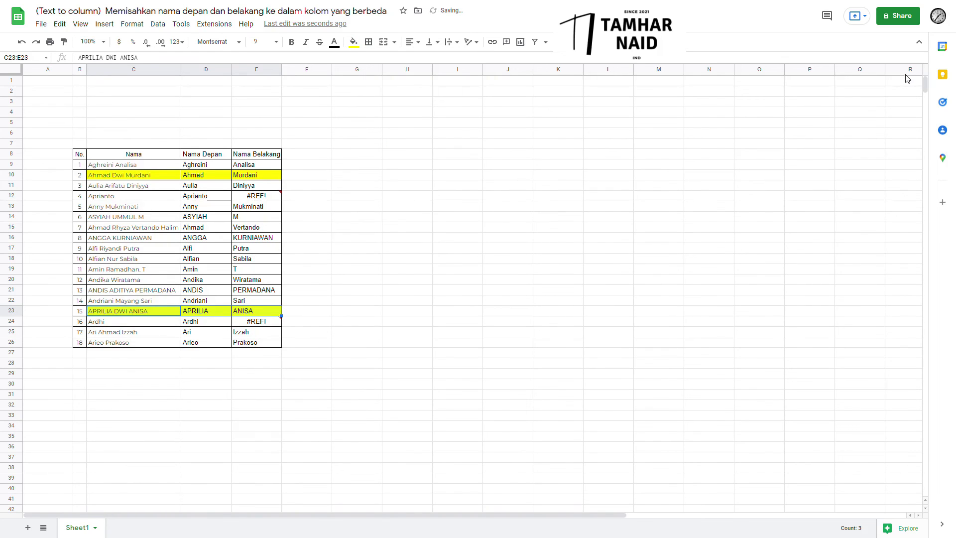